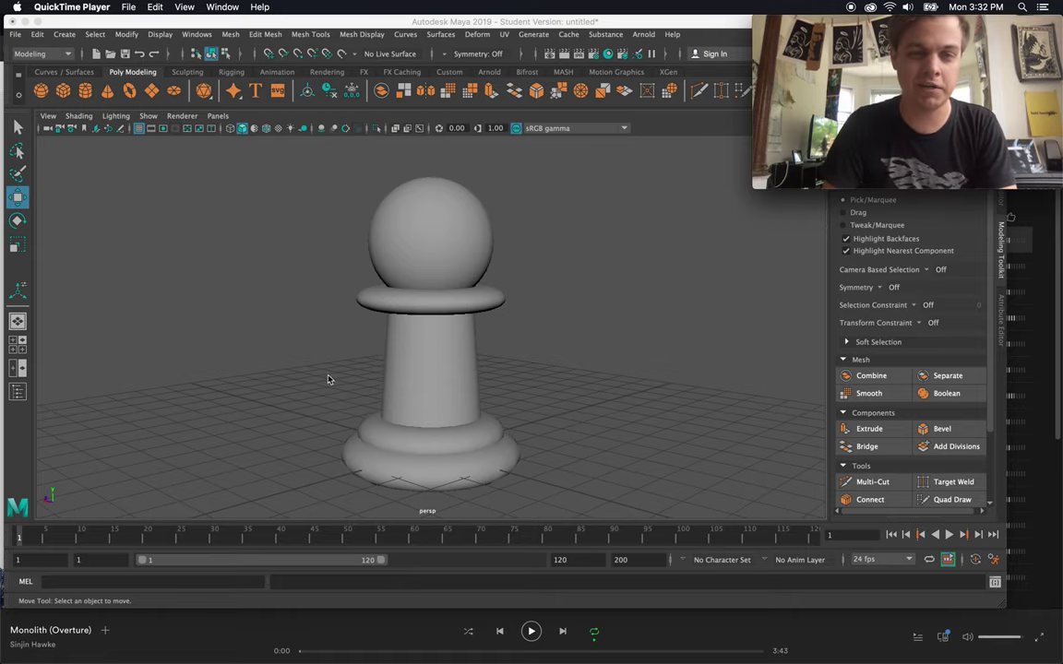
{"action": "scroll", "coordinate": [320, 452], "scroll_direction": "down", "scroll_amount": 3}
{"action": "mouse_move", "coordinate": [320, 446]}
{"action": "left_mouse_down", "text": "alt"}
{"action": "mouse_move", "coordinate": [340, 432]}
{"action": "mouse_move", "coordinate": [336, 448]}
{"action": "left_mouse_up", "text": "alt"}
{"action": "key", "text": "ctrl+Up"}
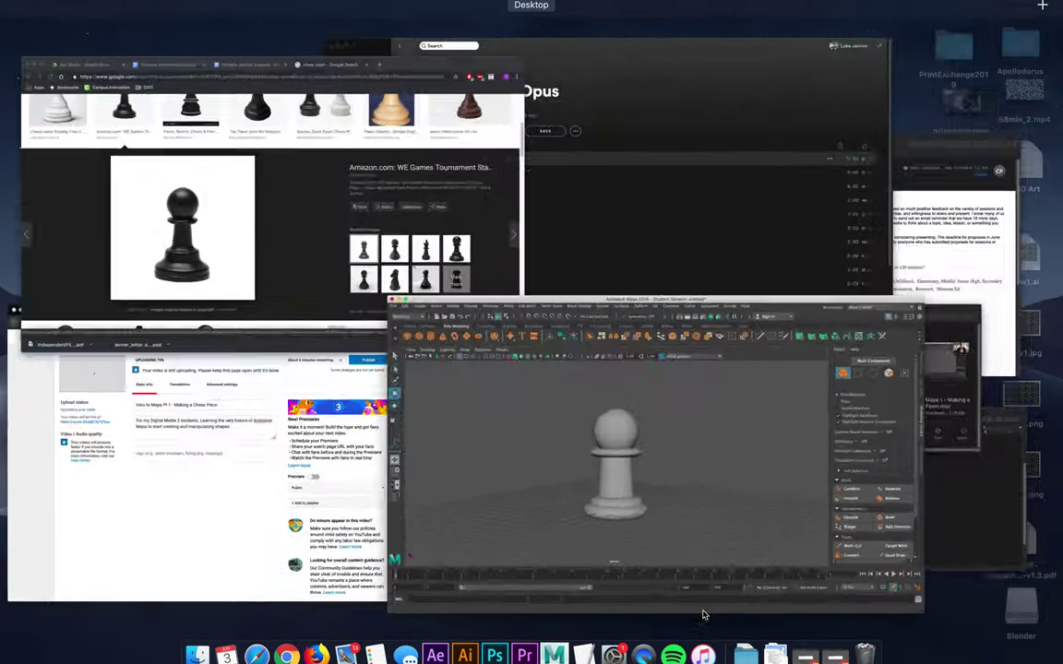
{"action": "left_click", "coordinate": [643, 655]}
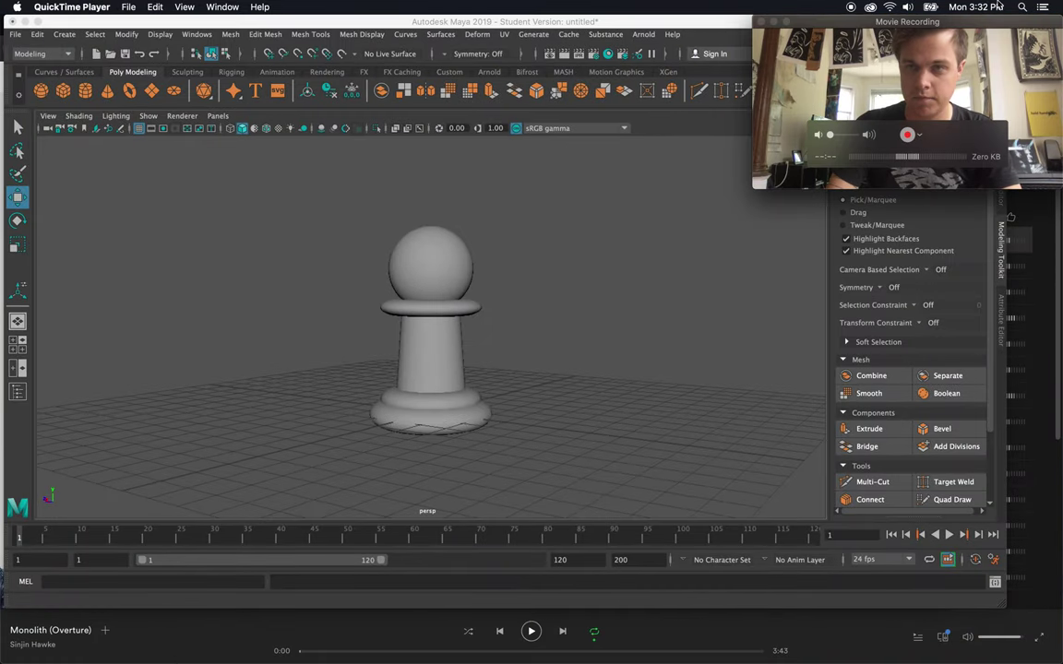
{"action": "left_click", "coordinate": [225, 7]}
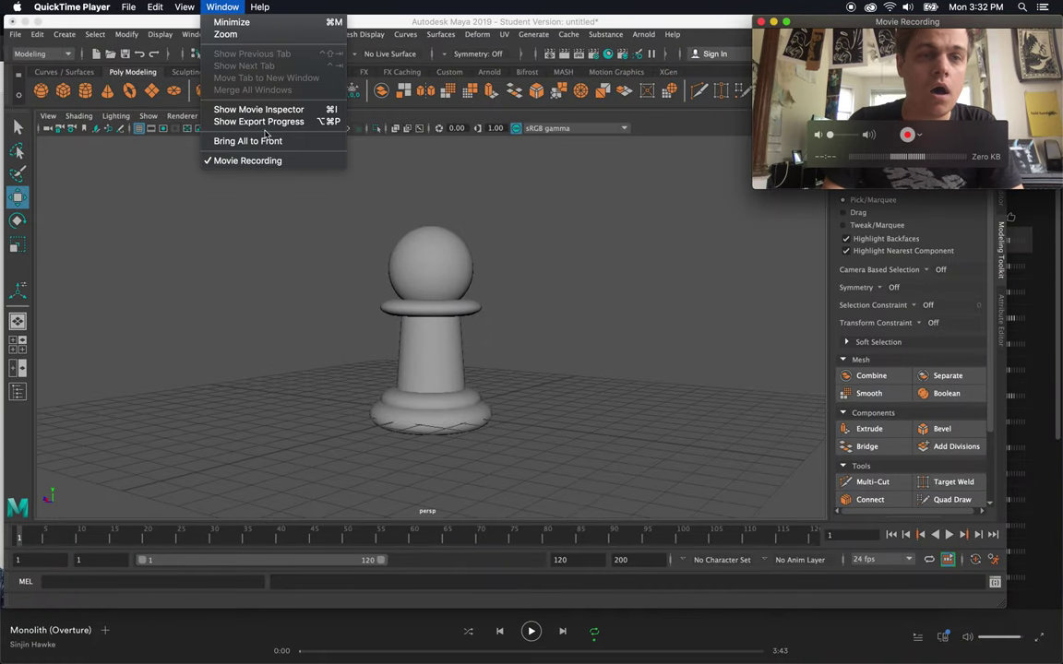
{"action": "mouse_move", "coordinate": [193, 7]}
{"action": "left_click", "coordinate": [261, 299]}
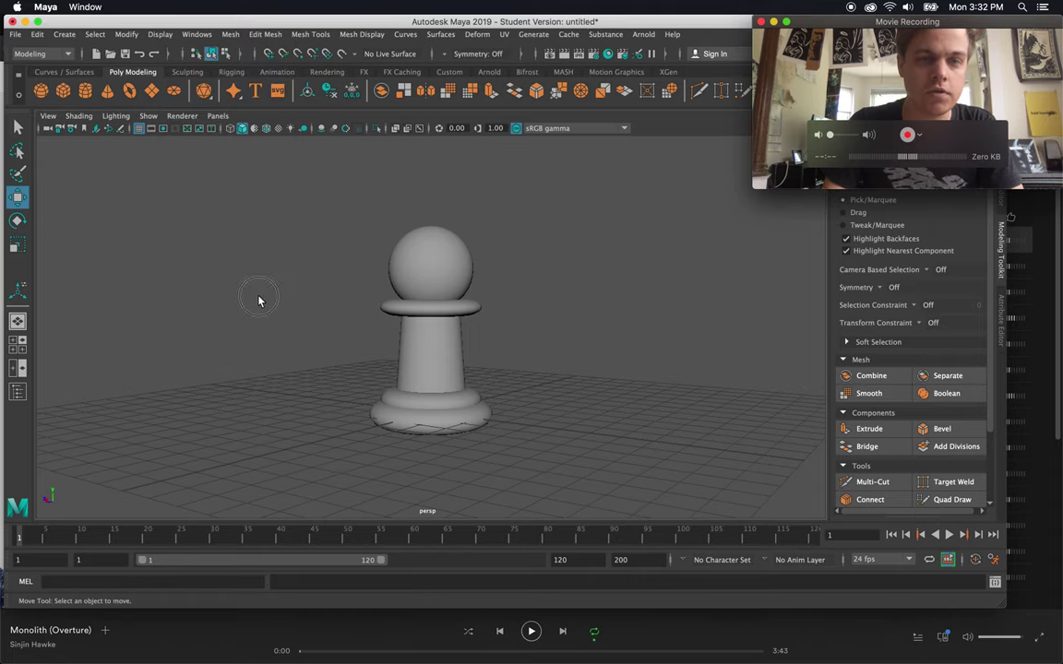
Step: Select all parts of the chess pawn and combine them into a single mesh
{"action": "left_click_drag", "start_coordinate": [353, 223], "coordinate": [519, 429]}
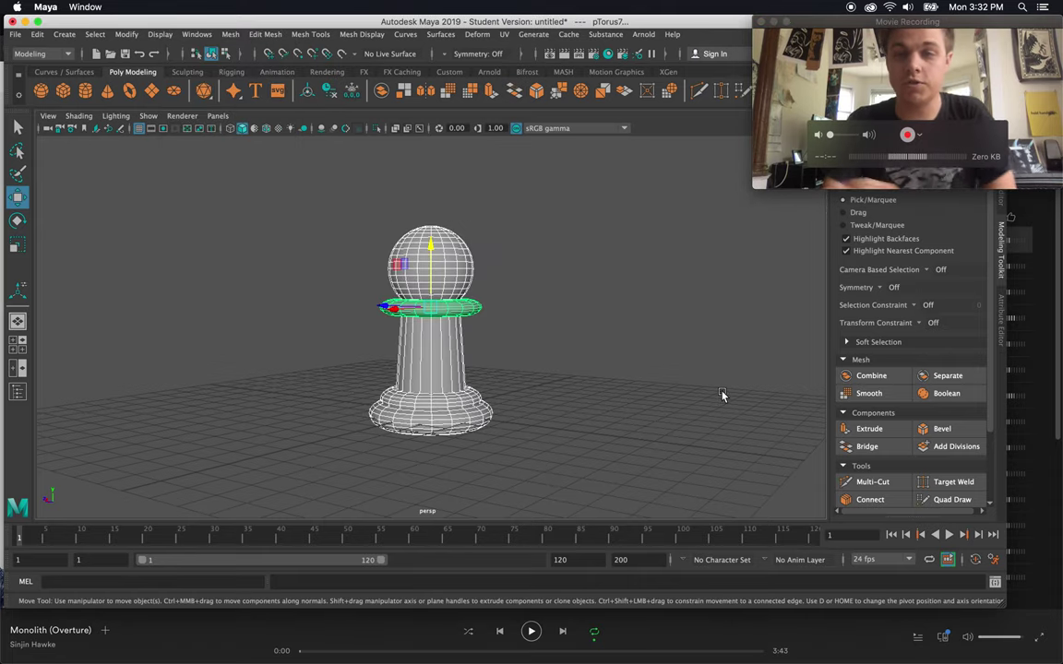
{"action": "left_click", "coordinate": [784, 74]}
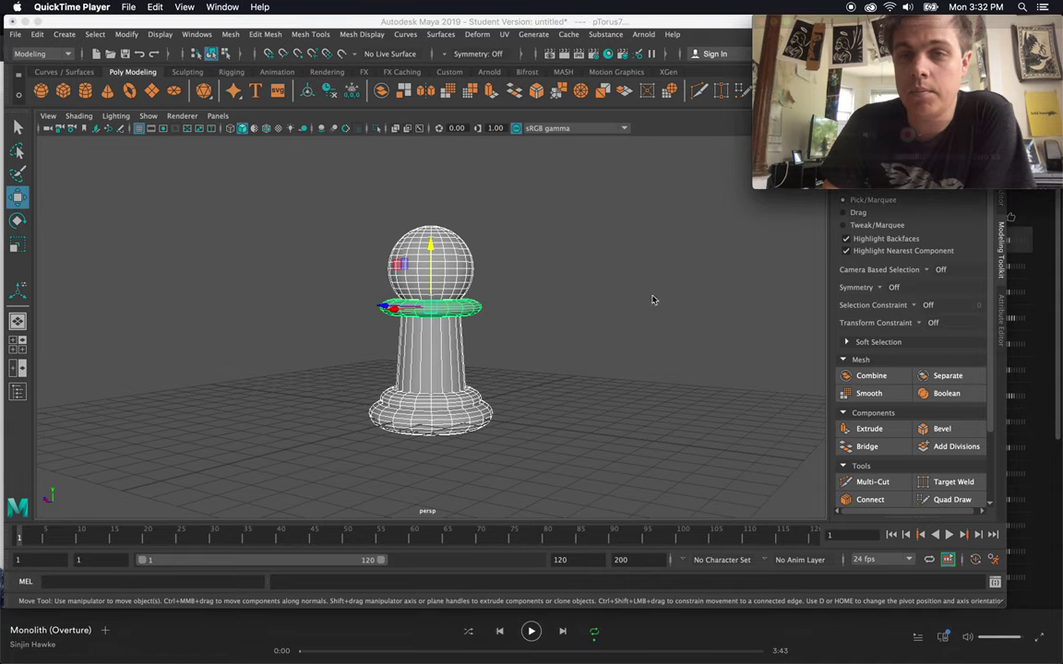
{"action": "left_click", "coordinate": [551, 240]}
{"action": "left_click_drag", "start_coordinate": [533, 202], "coordinate": [366, 459]}
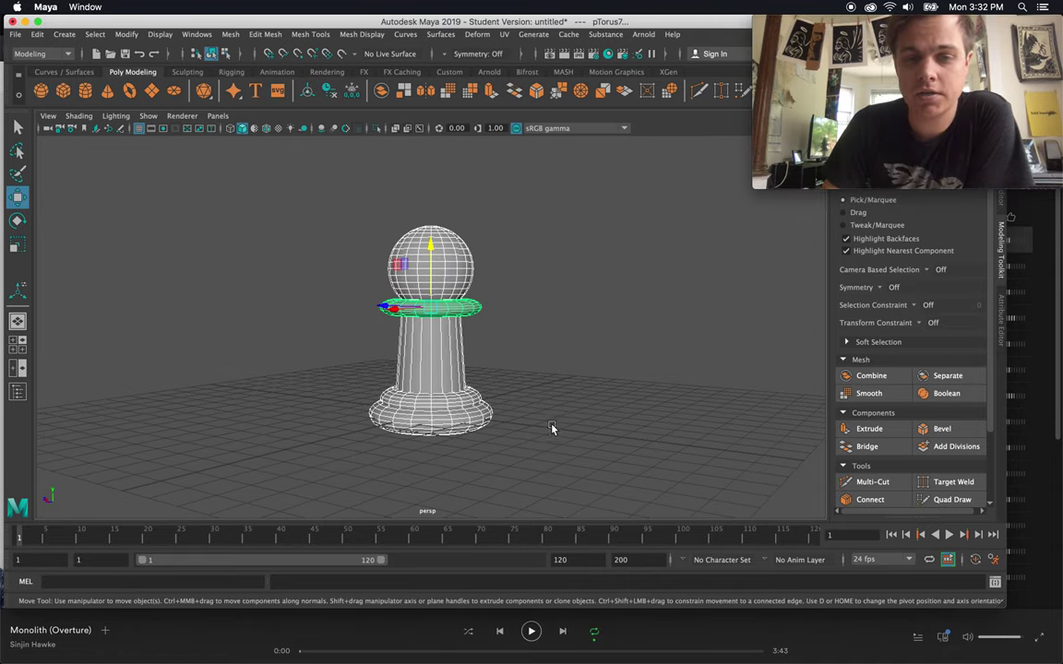
{"action": "left_click", "coordinate": [857, 376]}
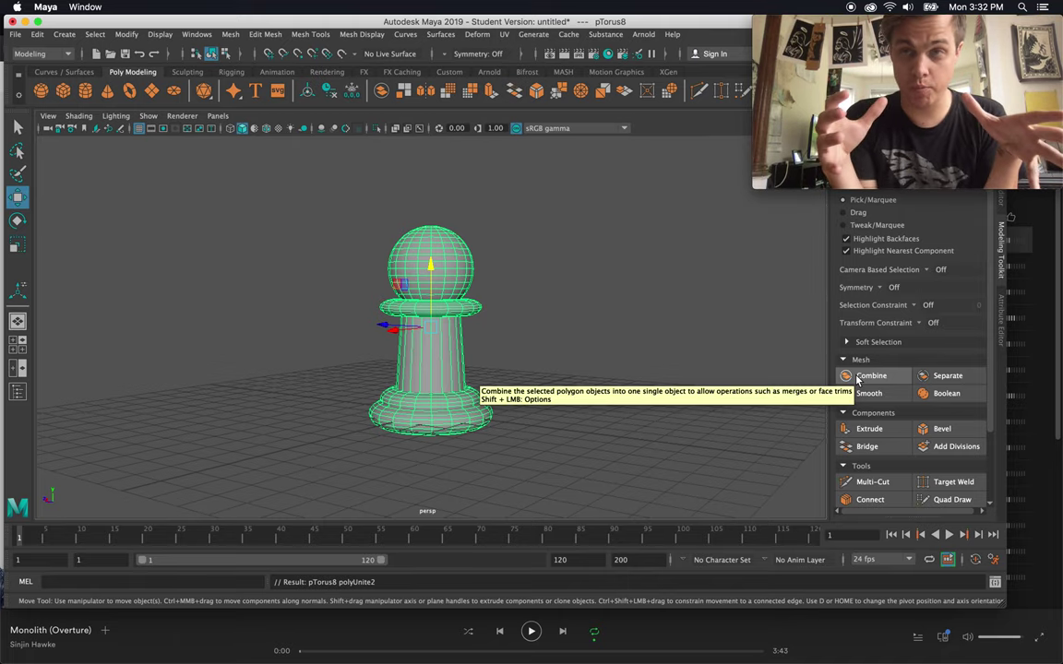
Step: Separate the combined pawn back into its individual parts
{"action": "left_click", "coordinate": [684, 348]}
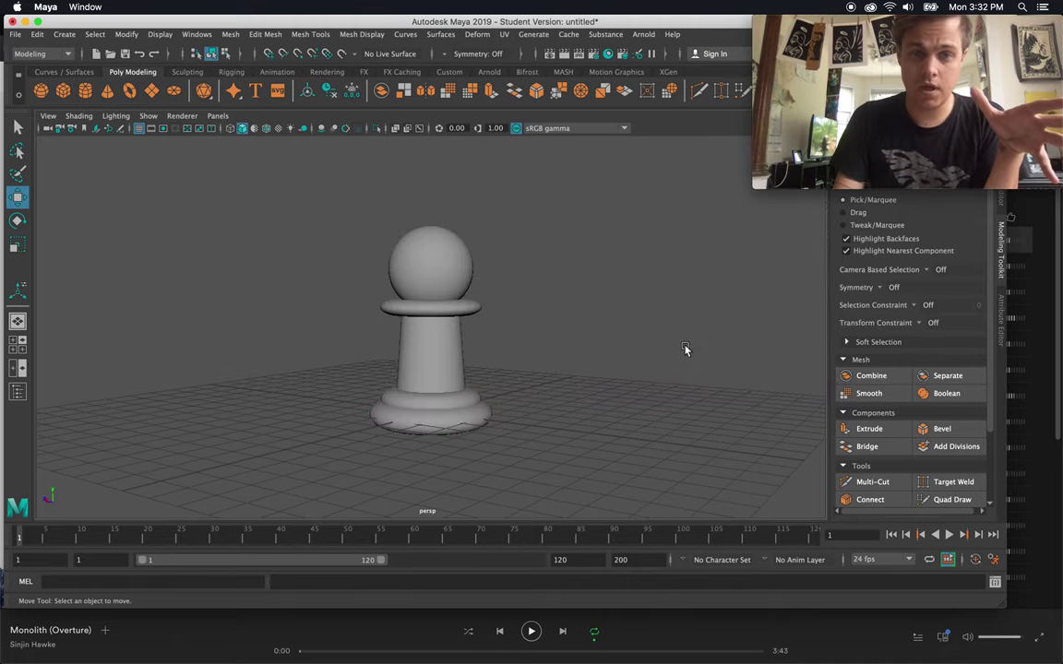
{"action": "left_click", "coordinate": [458, 369]}
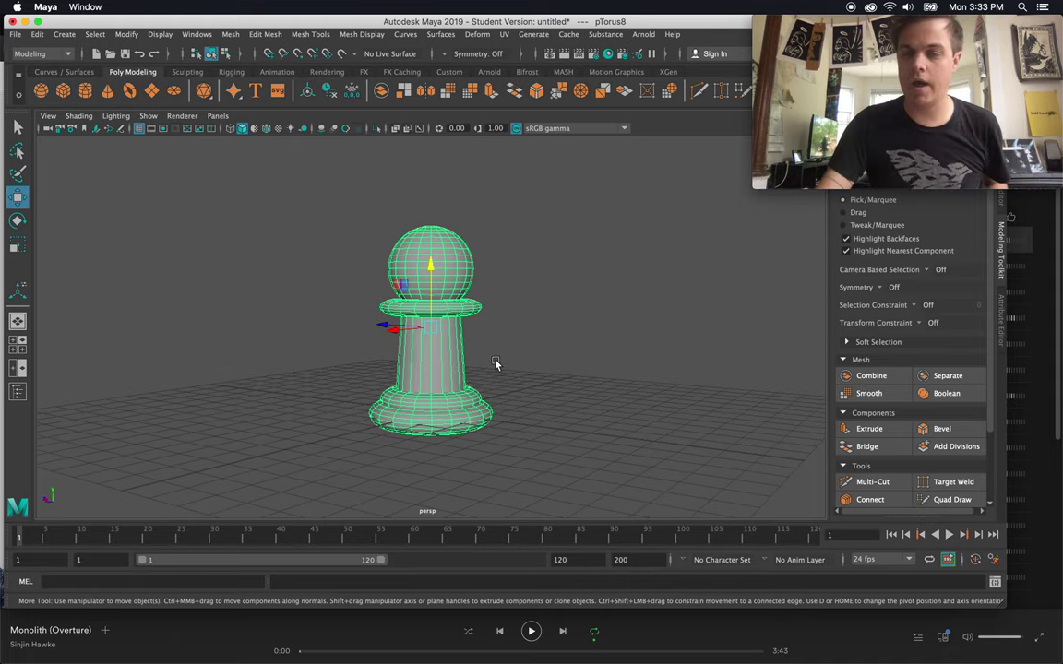
{"action": "left_click", "coordinate": [943, 376]}
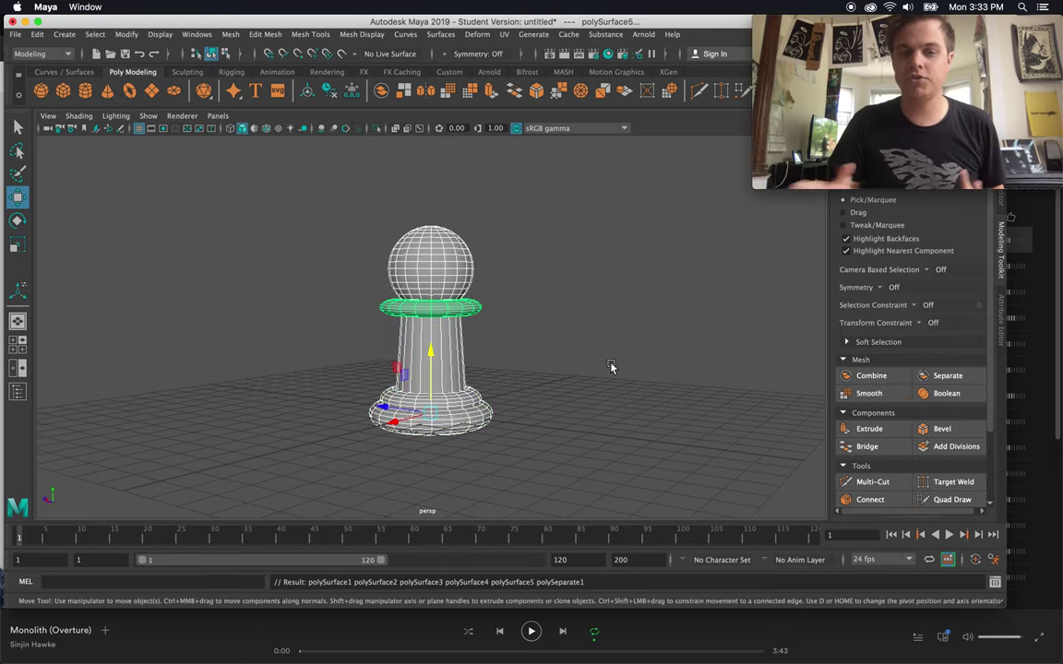
Step: Recombine all the pawn parts into one mesh and delete it from the scene
{"action": "left_click", "coordinate": [610, 369]}
{"action": "left_click_drag", "start_coordinate": [572, 206], "coordinate": [373, 430]}
{"action": "left_click", "coordinate": [870, 377]}
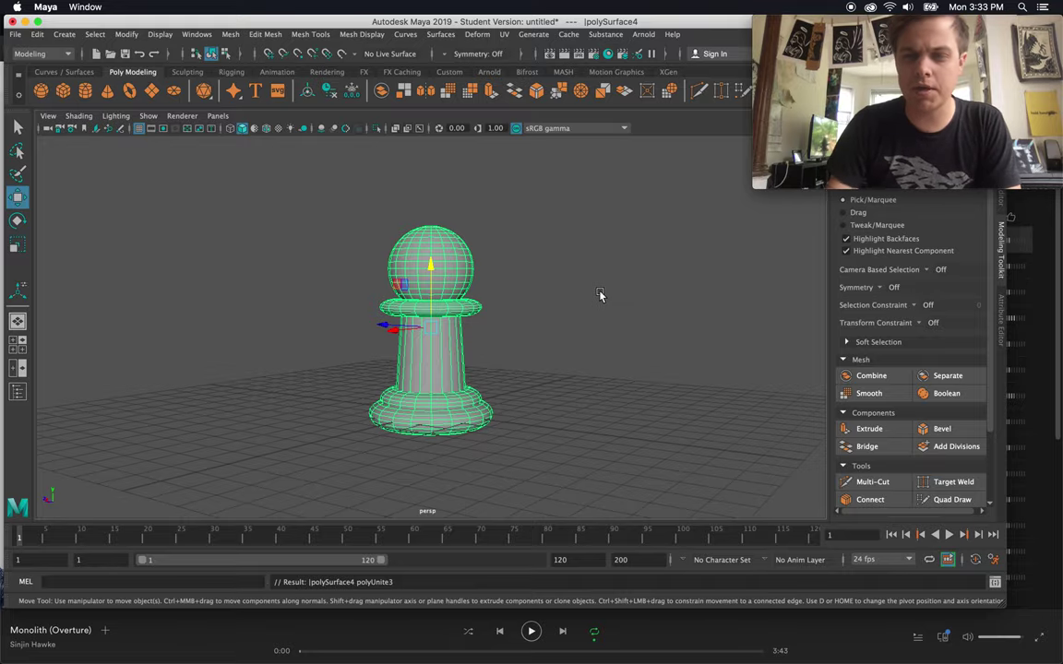
{"action": "key", "text": "Delete"}
Step: Switch to Chrome, search Google Images for "bishop chess piece" in a new tab and enlarge the Wikipedia photo of the white bishop
{"action": "key", "text": "F3"}
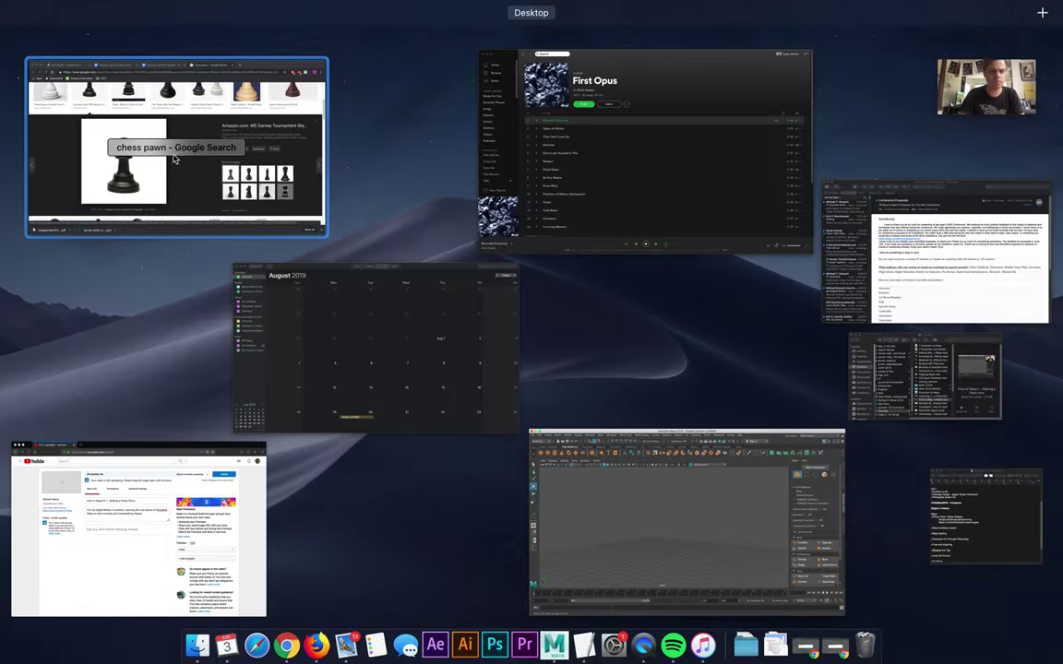
{"action": "left_click", "coordinate": [180, 148]}
{"action": "key", "text": "super+t"}
{"action": "type", "text": "bish"}
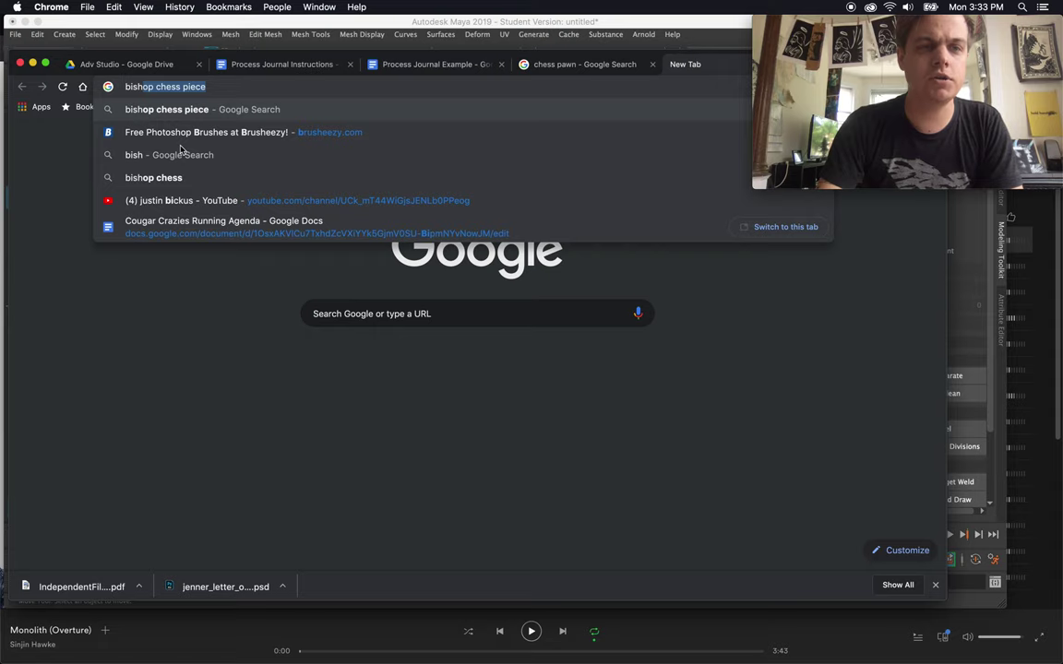
{"action": "type", "text": "op chess pie"}
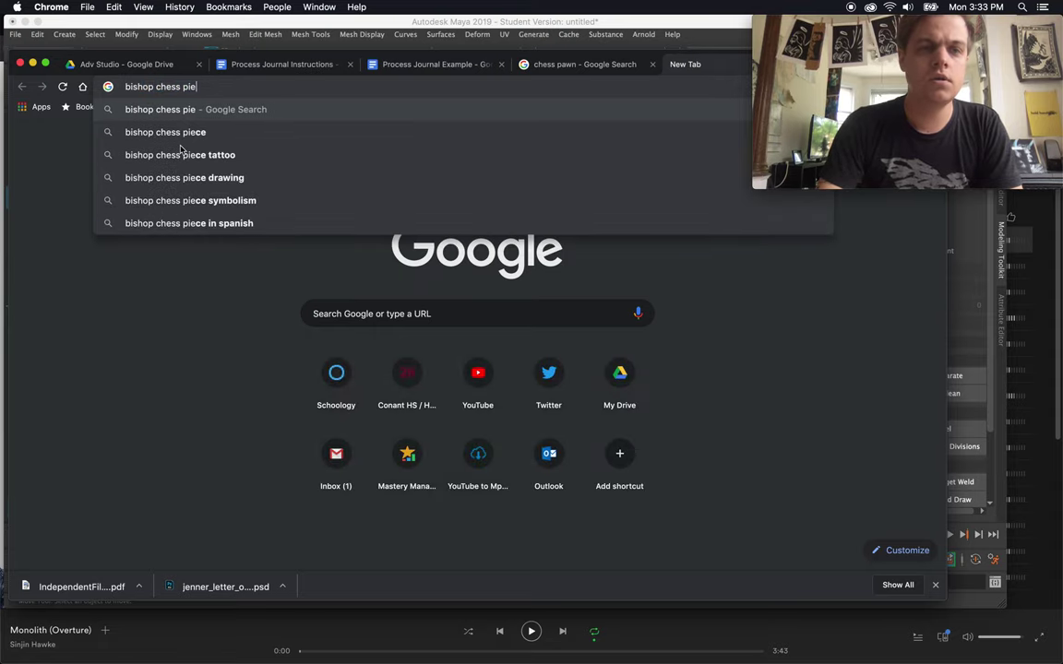
{"action": "type", "text": "ce"}
{"action": "key", "text": "Return"}
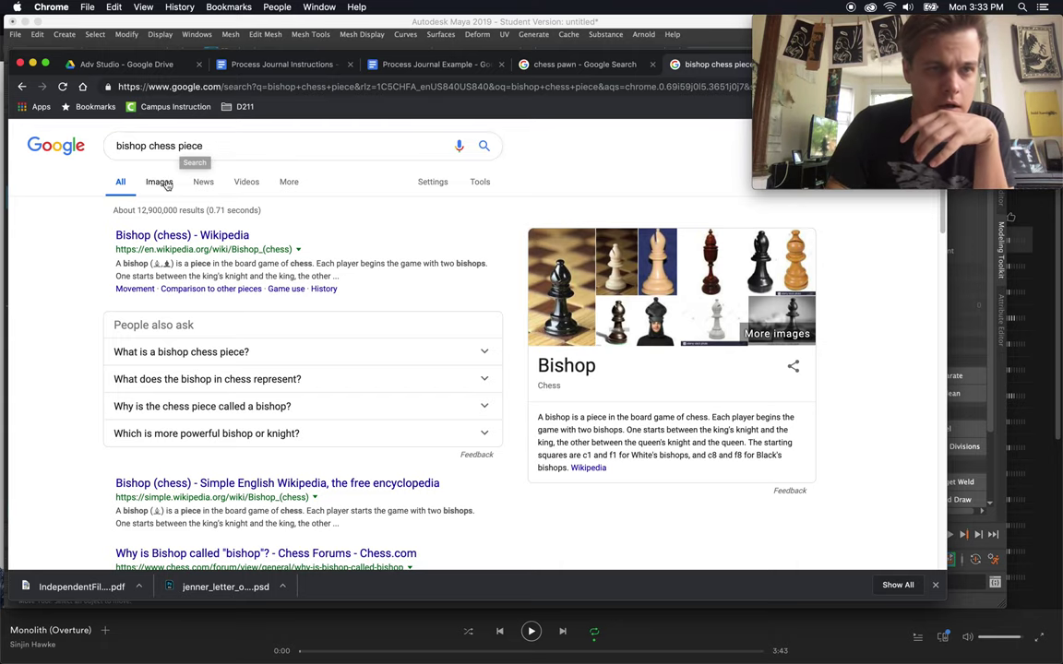
{"action": "left_click", "coordinate": [166, 184]}
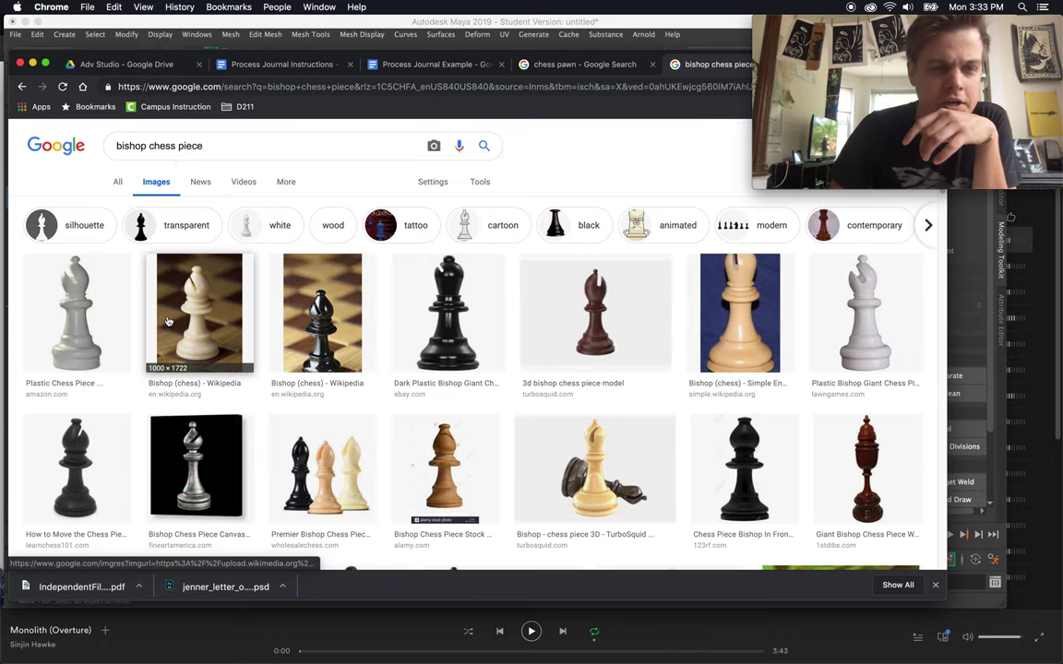
{"action": "left_click", "coordinate": [169, 321]}
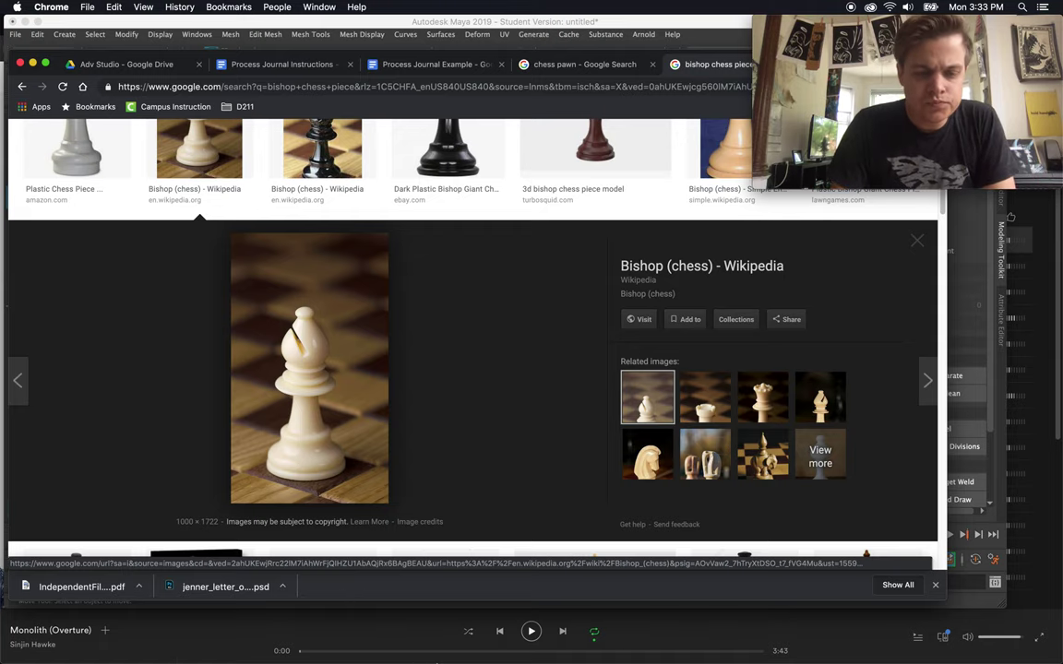
Step: Switch back to Maya and create a polygon cylinder raised about 2.3 cm and stretched vertically to about 2.3 times its height
{"action": "left_click", "coordinate": [616, 640]}
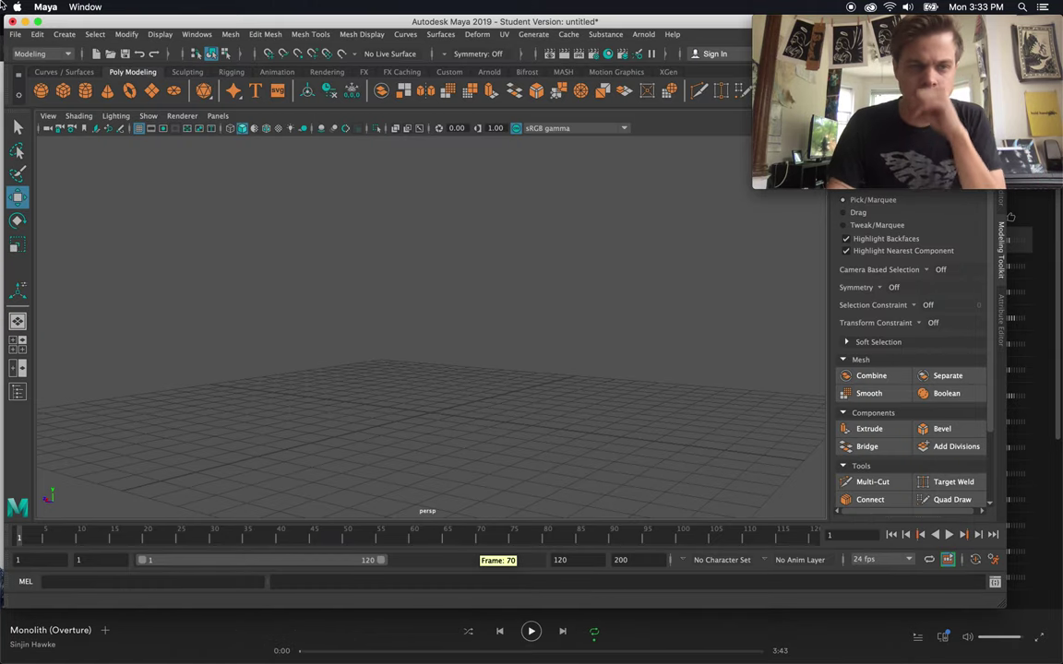
{"action": "left_click", "coordinate": [84, 89]}
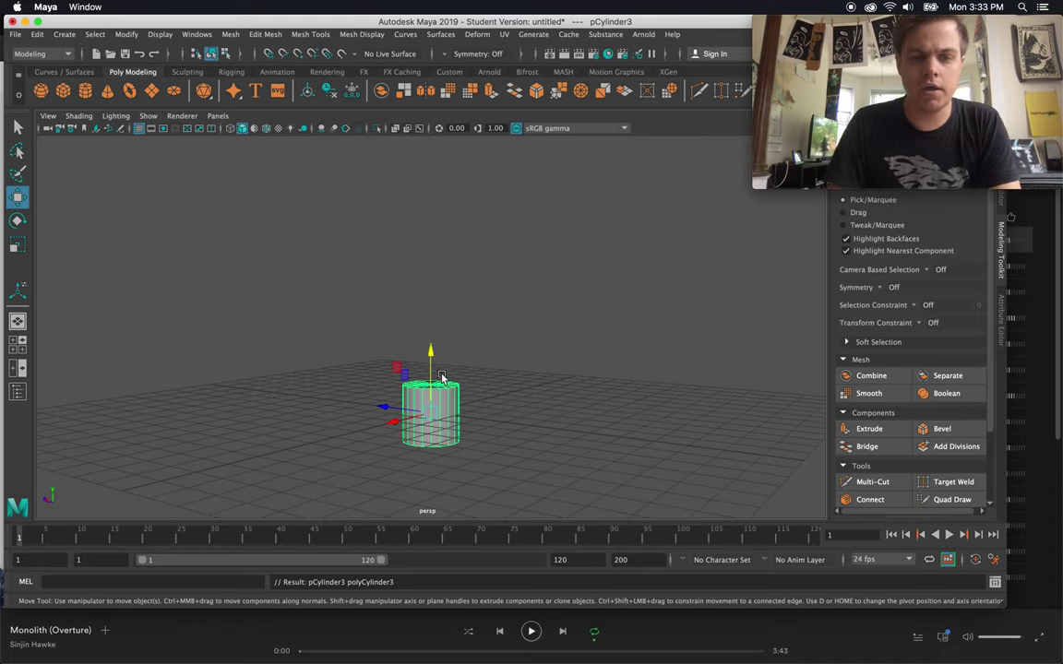
{"action": "key", "text": "r"}
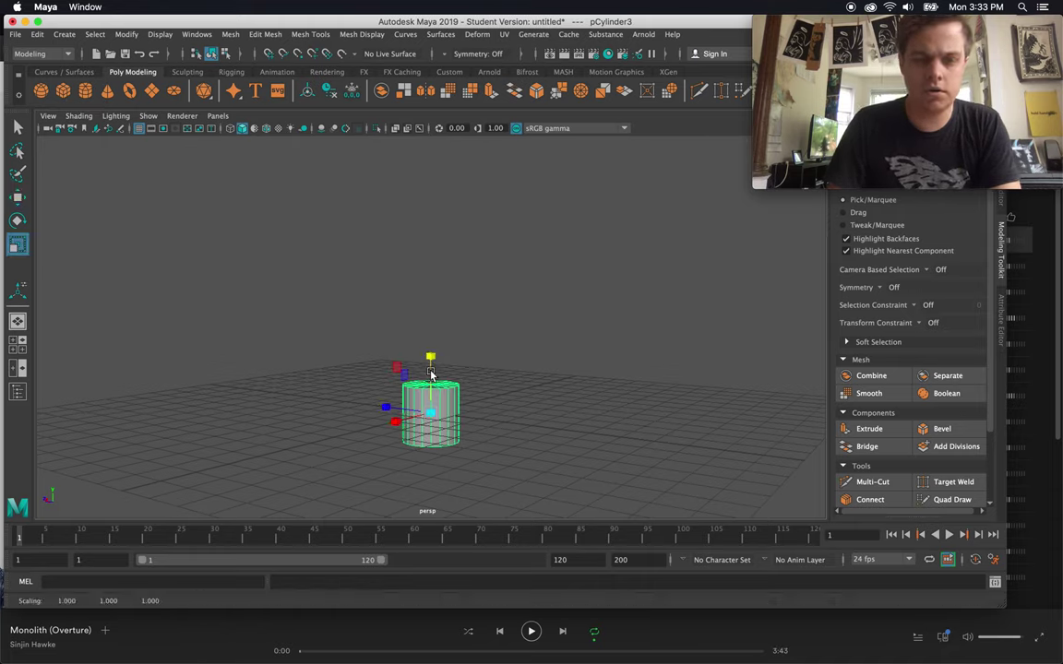
{"action": "key", "text": "w"}
{"action": "left_click_drag", "start_coordinate": [430, 373], "coordinate": [427, 309]}
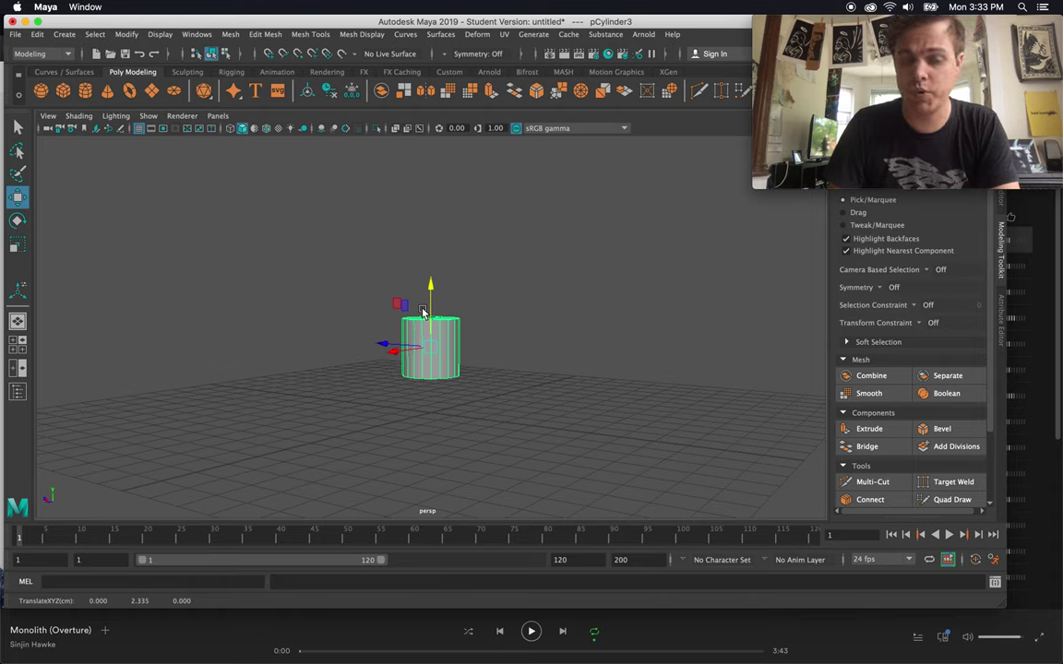
{"action": "key", "text": "r"}
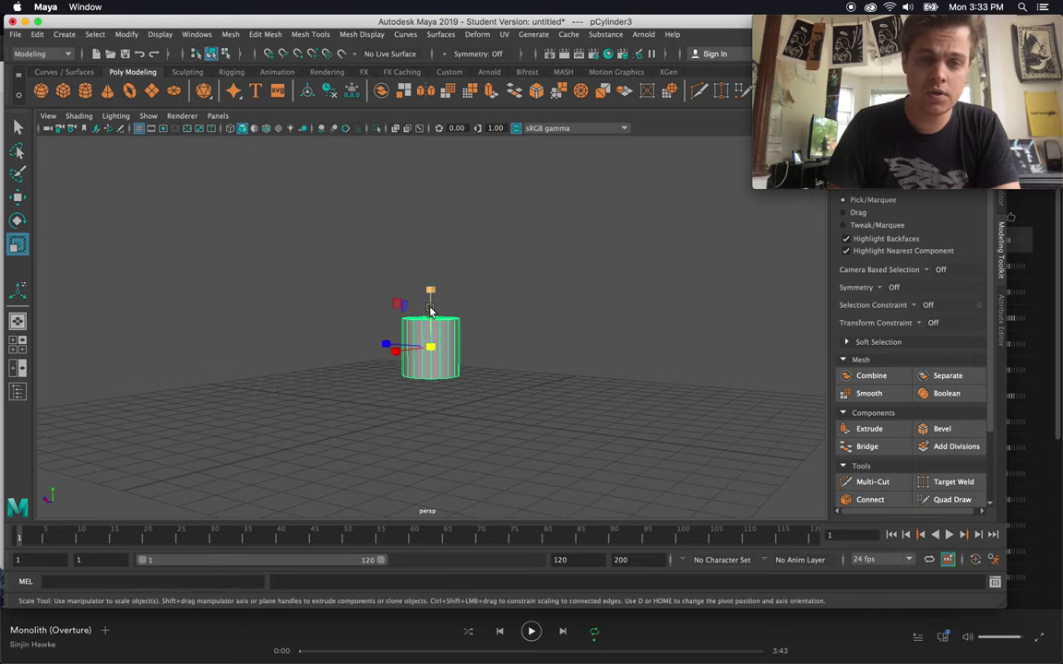
{"action": "left_click_drag", "start_coordinate": [430, 286], "coordinate": [426, 238]}
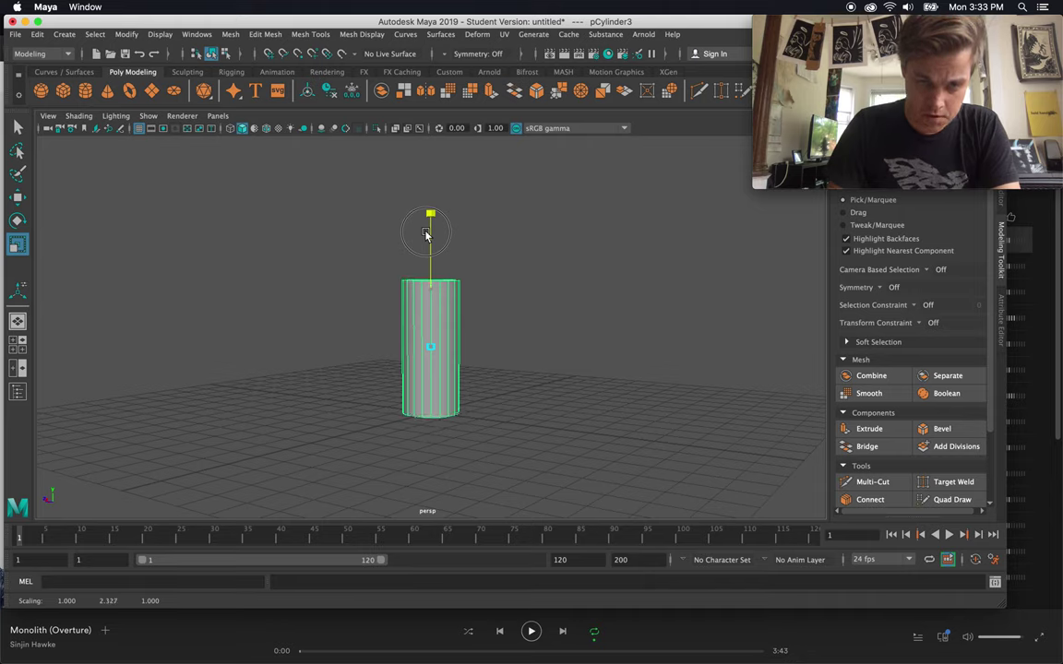
Step: Select the cylinder's bottom ring of vertices and scale it slightly outward so the body tapers toward the top
{"action": "mouse_move", "coordinate": [365, 329]}
{"action": "left_mouse_down", "text": "alt"}
{"action": "mouse_move", "coordinate": [385, 318]}
{"action": "mouse_move", "coordinate": [378, 323]}
{"action": "left_mouse_up", "text": "alt"}
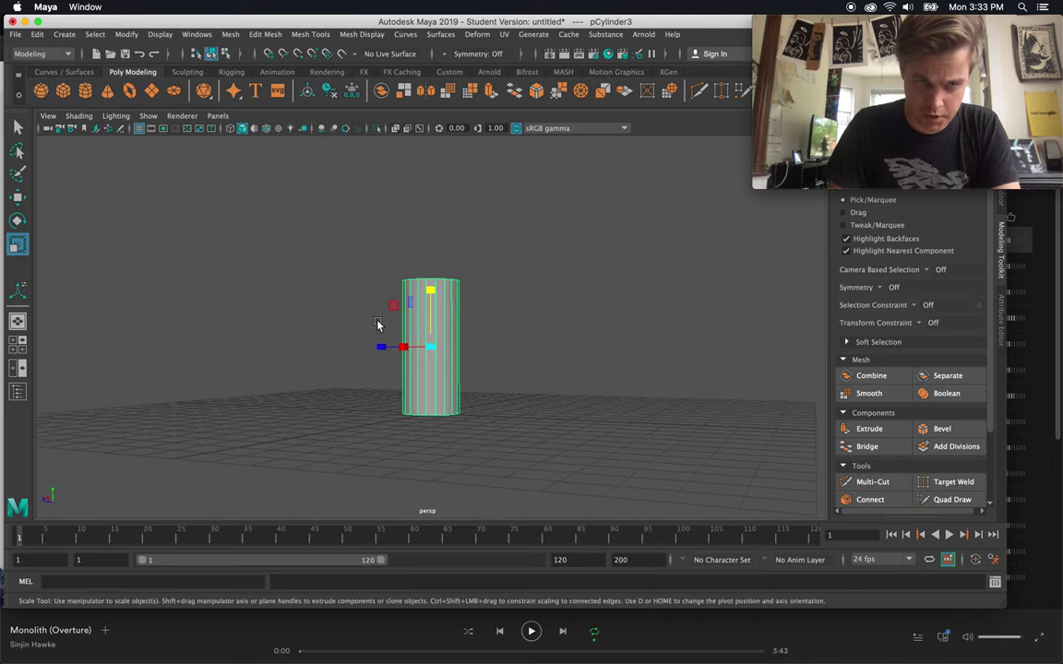
{"action": "right_click", "coordinate": [330, 298]}
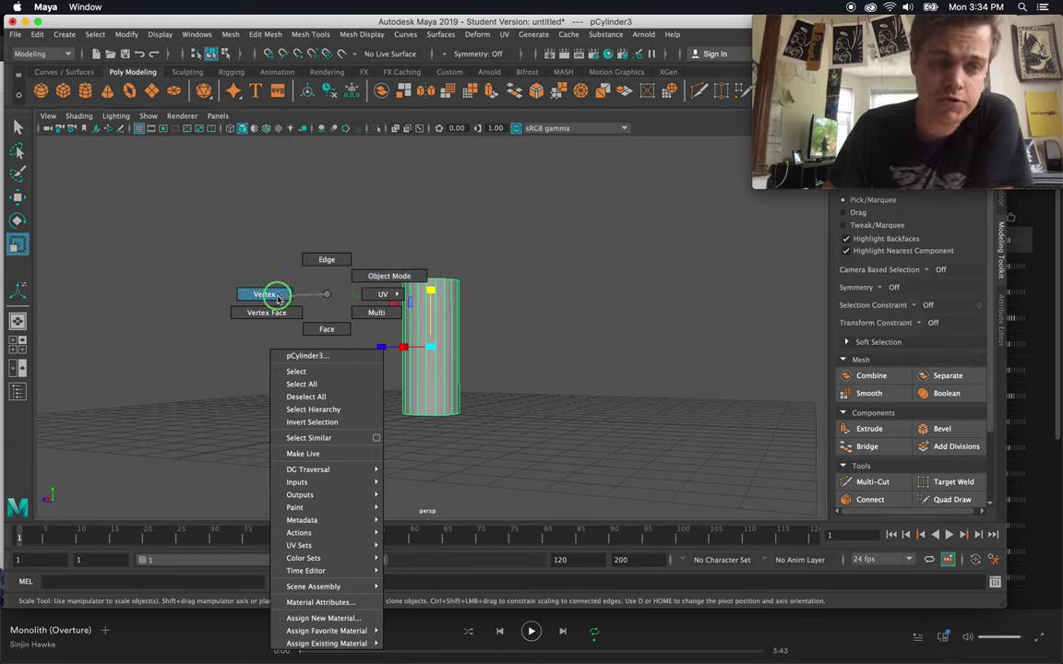
{"action": "right_click_drag", "start_coordinate": [277, 298], "coordinate": [278, 298]}
{"action": "left_click_drag", "start_coordinate": [363, 398], "coordinate": [422, 448]}
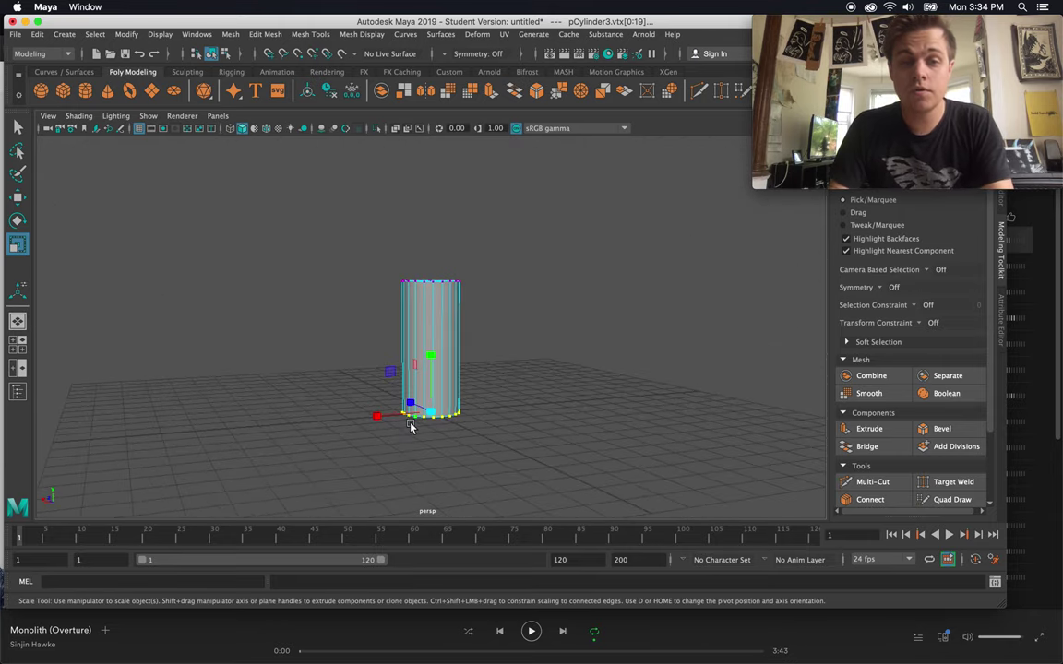
{"action": "key", "text": "w"}
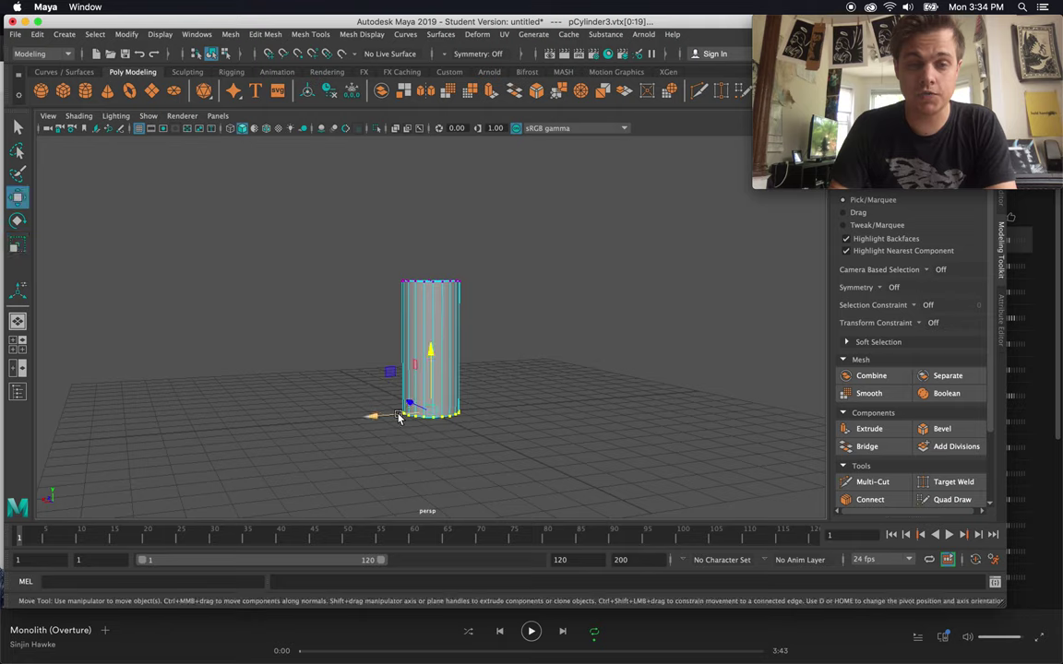
{"action": "left_click_drag", "start_coordinate": [401, 417], "coordinate": [442, 409]}
{"action": "key", "text": "ctrl+z"}
{"action": "key", "text": "r"}
{"action": "key", "text": "ctrl+z"}
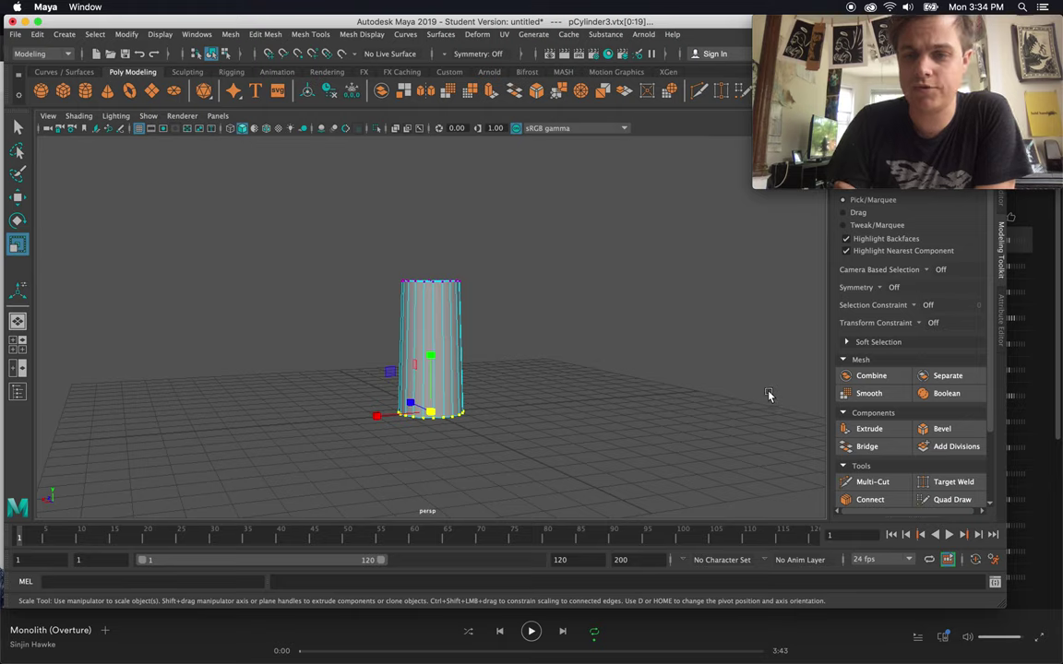
Step: Insert two closely spaced edge loops around the lower third of the tapered cylinder with Multi-Cut
{"action": "left_click", "coordinate": [877, 483]}
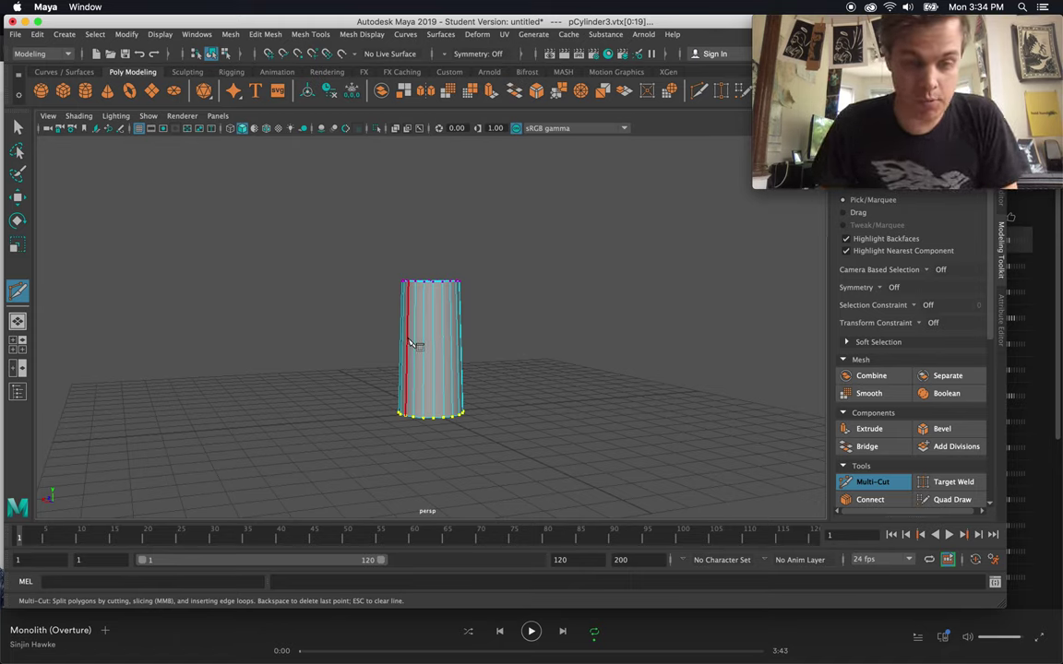
{"action": "left_click_drag", "start_coordinate": [410, 343], "coordinate": [432, 367], "text": "ctrl"}
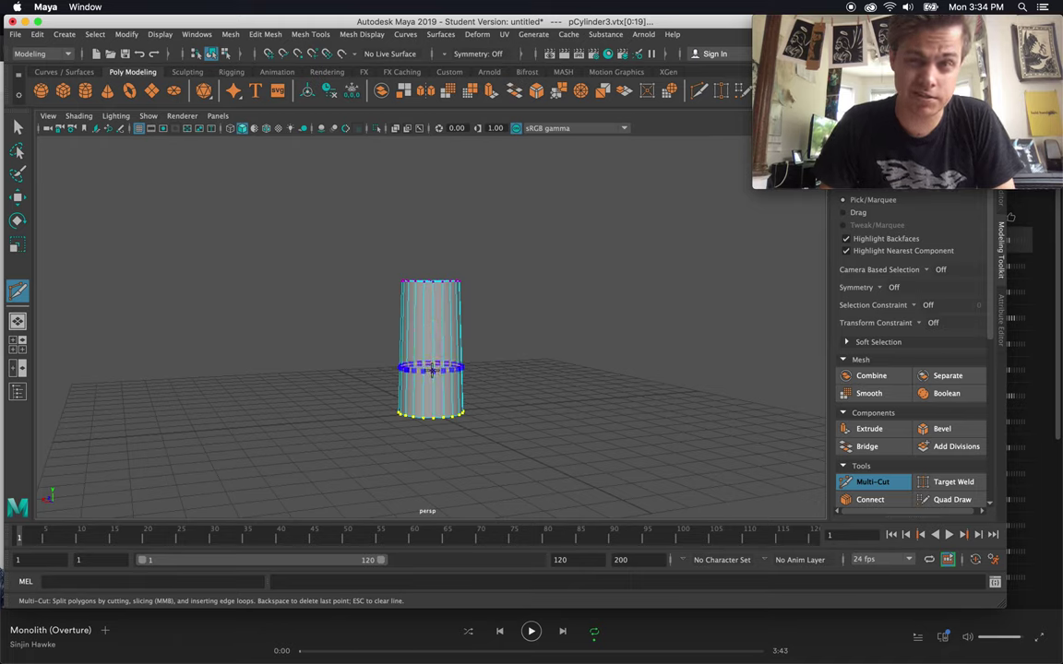
{"action": "mouse_move", "coordinate": [431, 370]}
{"action": "left_mouse_down", "text": "ctrl"}
{"action": "mouse_move", "coordinate": [436, 381]}
{"action": "mouse_move", "coordinate": [433, 372]}
{"action": "left_mouse_up", "text": "ctrl"}
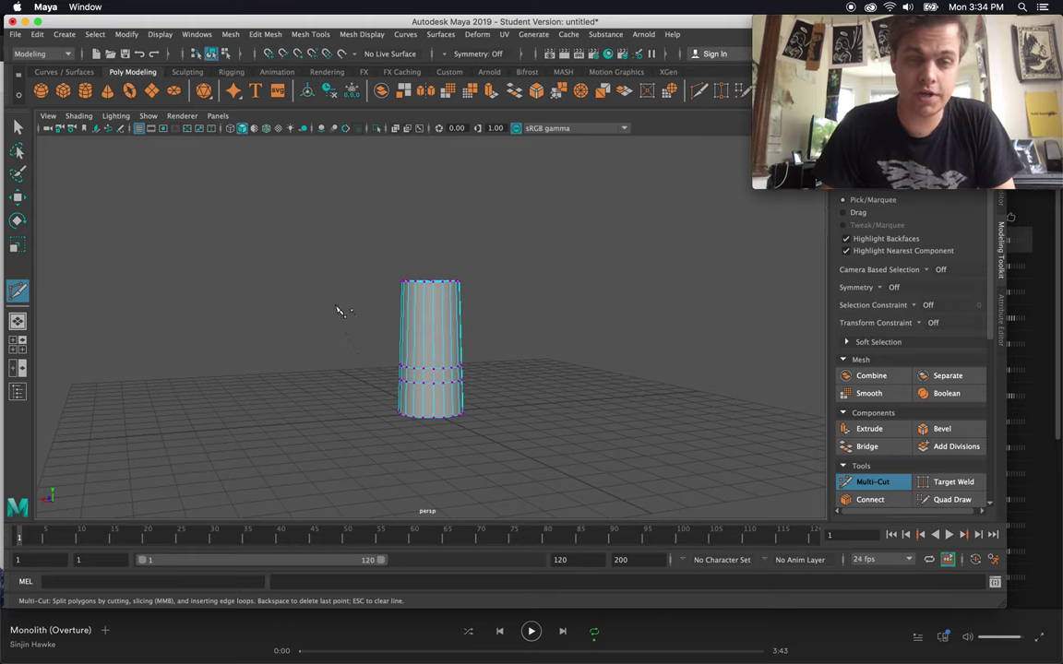
{"action": "left_click", "coordinate": [18, 129]}
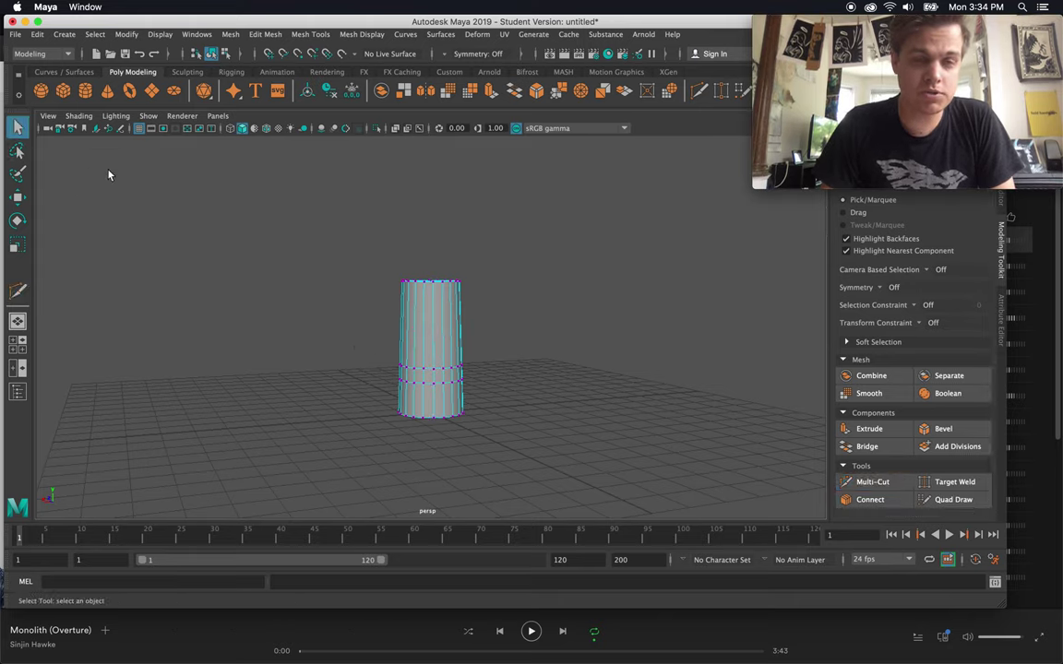
{"action": "right_click", "coordinate": [258, 268]}
{"action": "left_click", "coordinate": [256, 309]}
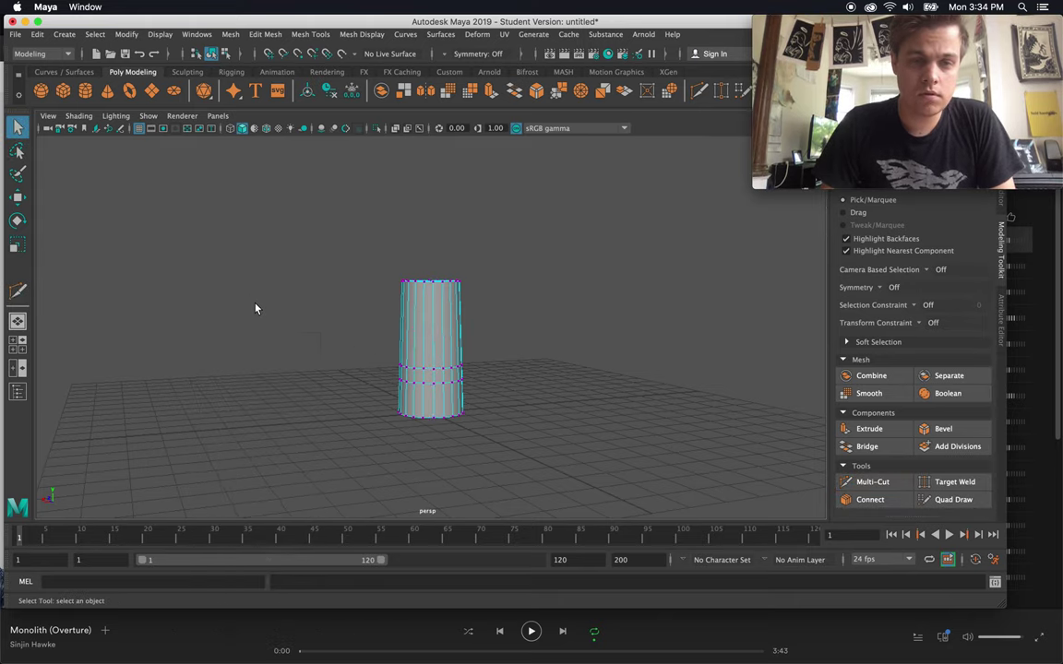
{"action": "scroll", "coordinate": [323, 348], "scroll_direction": "up", "scroll_amount": 3}
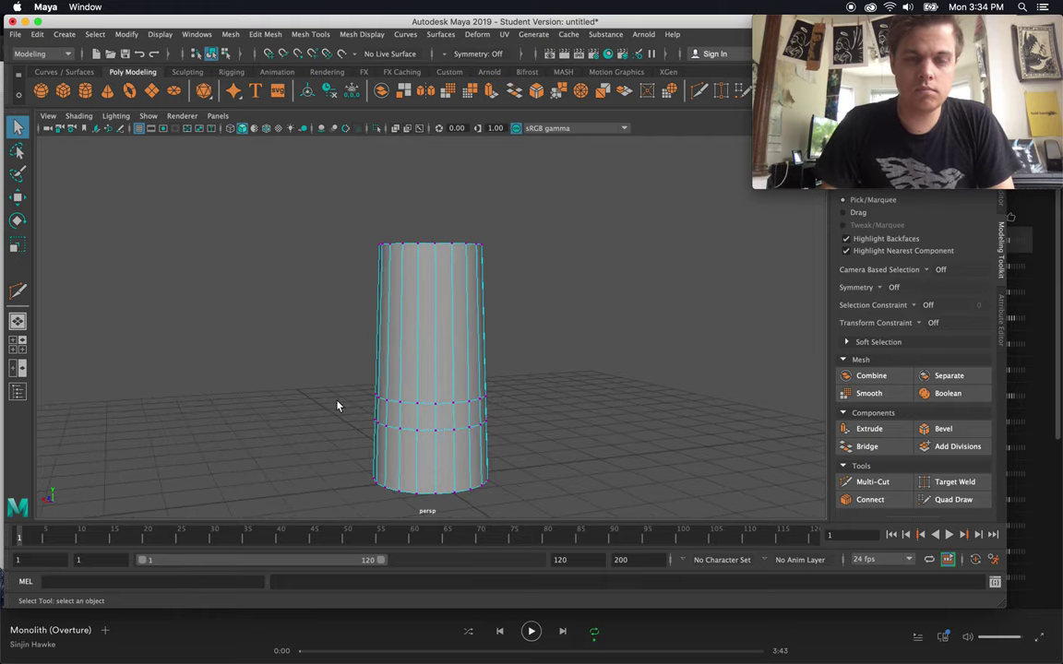
Step: Scale the lower loop and bottom ring of vertices outward together, and widen the bottom ring further into a flared base
{"action": "left_click_drag", "start_coordinate": [353, 413], "coordinate": [527, 441], "text": "alt"}
{"action": "left_click_drag", "start_coordinate": [469, 395], "coordinate": [493, 434], "text": "alt"}
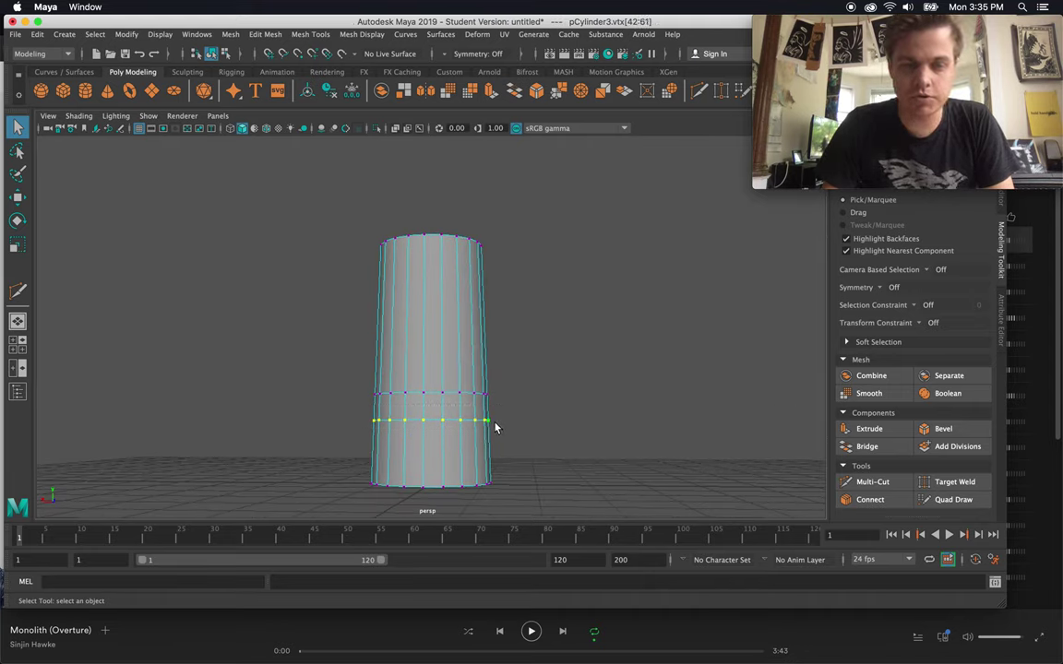
{"action": "left_click_drag", "start_coordinate": [366, 424], "coordinate": [550, 497]}
{"action": "key", "text": "r"}
{"action": "left_click_drag", "start_coordinate": [430, 453], "coordinate": [446, 446]}
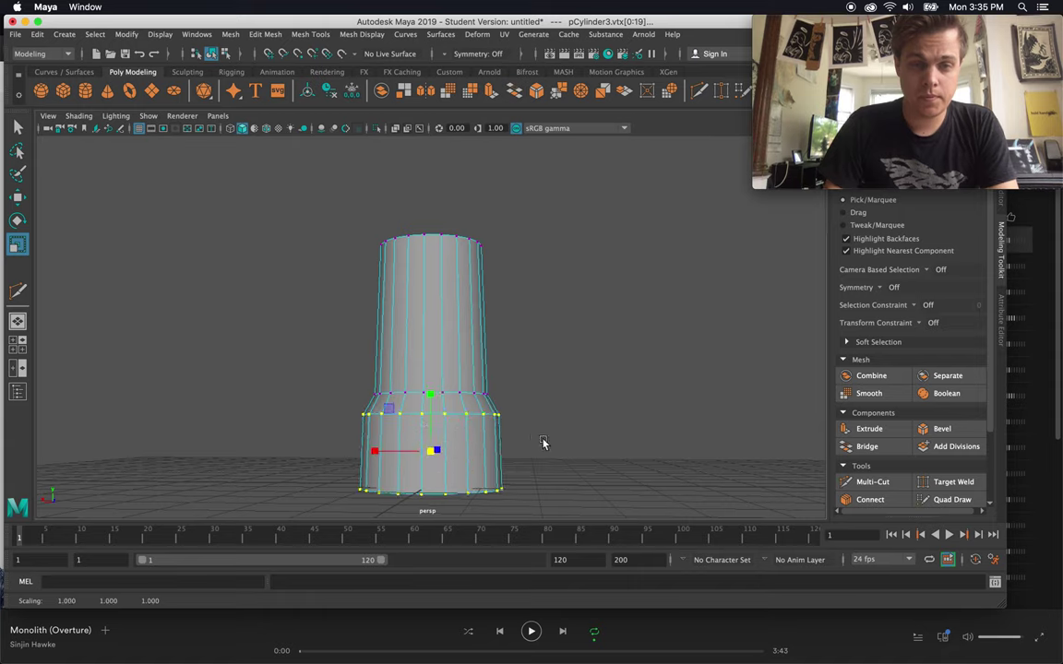
{"action": "left_click_drag", "start_coordinate": [360, 478], "coordinate": [531, 519]}
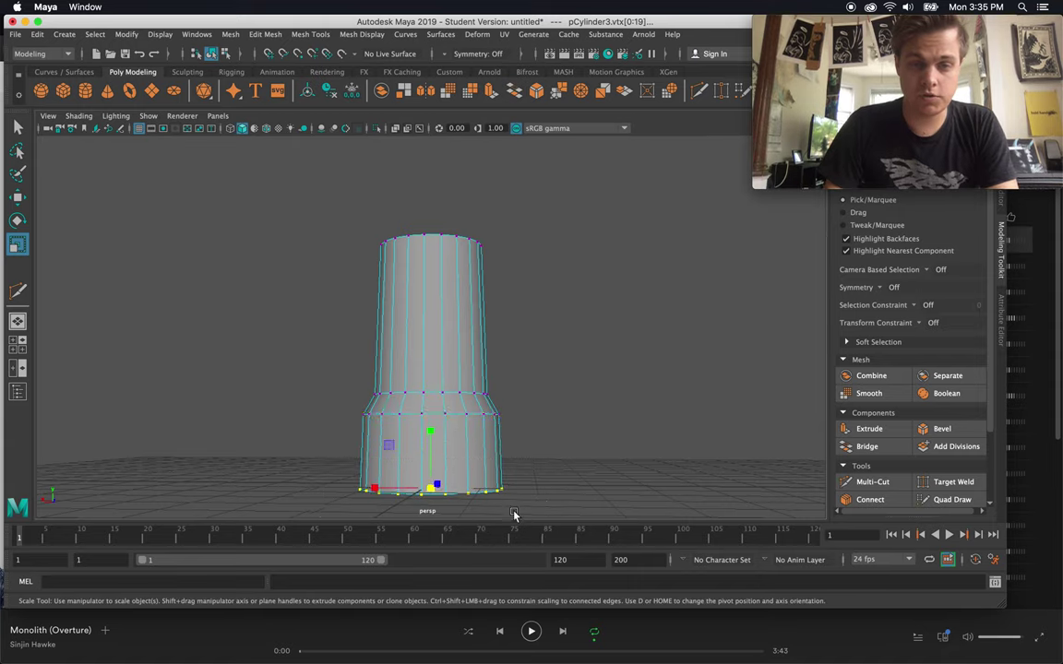
{"action": "mouse_move", "coordinate": [432, 489]}
{"action": "left_mouse_down"}
{"action": "mouse_move", "coordinate": [434, 480]}
{"action": "mouse_move", "coordinate": [443, 486]}
{"action": "left_mouse_up"}
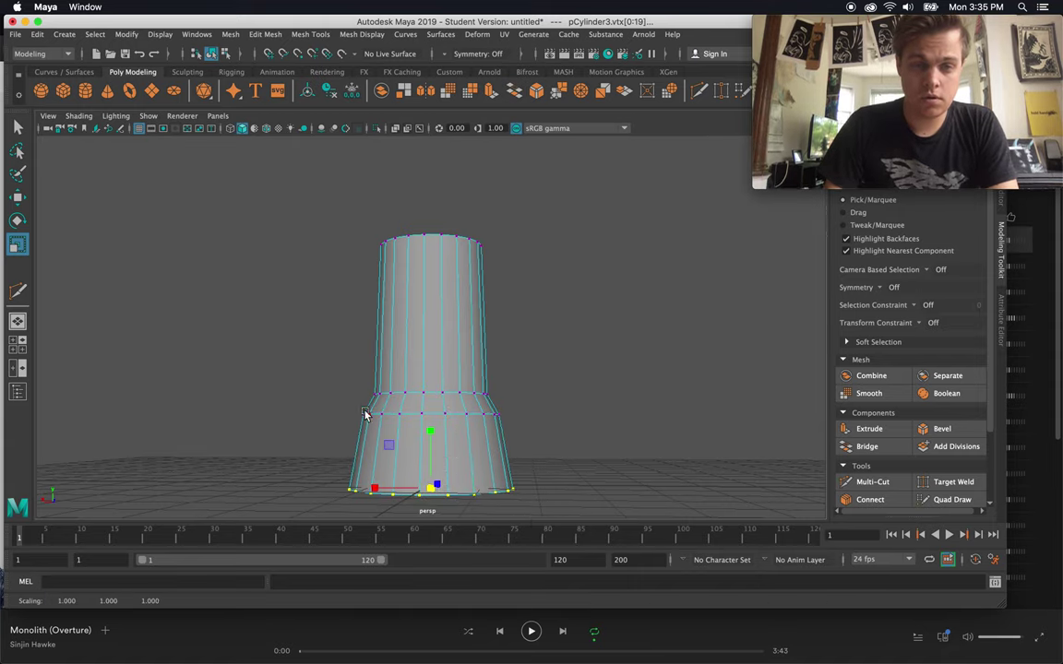
Step: Move the two inserted vertex loops down to shorten the flared base, and return to object mode with nothing selected
{"action": "left_click_drag", "start_coordinate": [330, 360], "coordinate": [533, 429]}
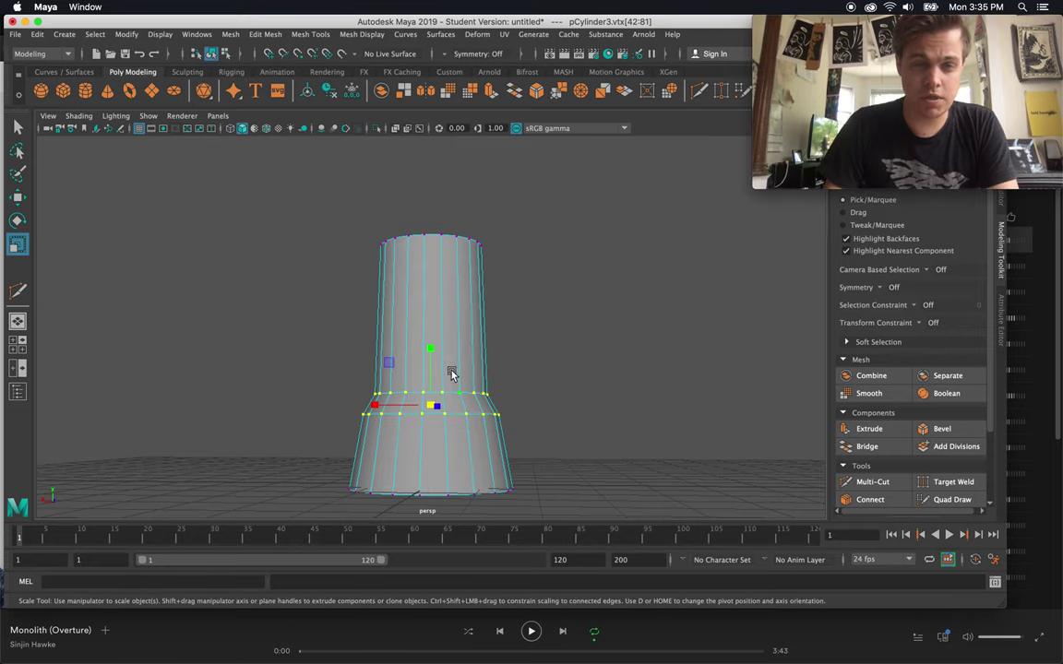
{"action": "key", "text": "w"}
{"action": "left_click_drag", "start_coordinate": [430, 358], "coordinate": [436, 392]}
{"action": "left_click", "coordinate": [335, 399]}
{"action": "left_click_drag", "start_coordinate": [334, 398], "coordinate": [199, 435], "text": "alt"}
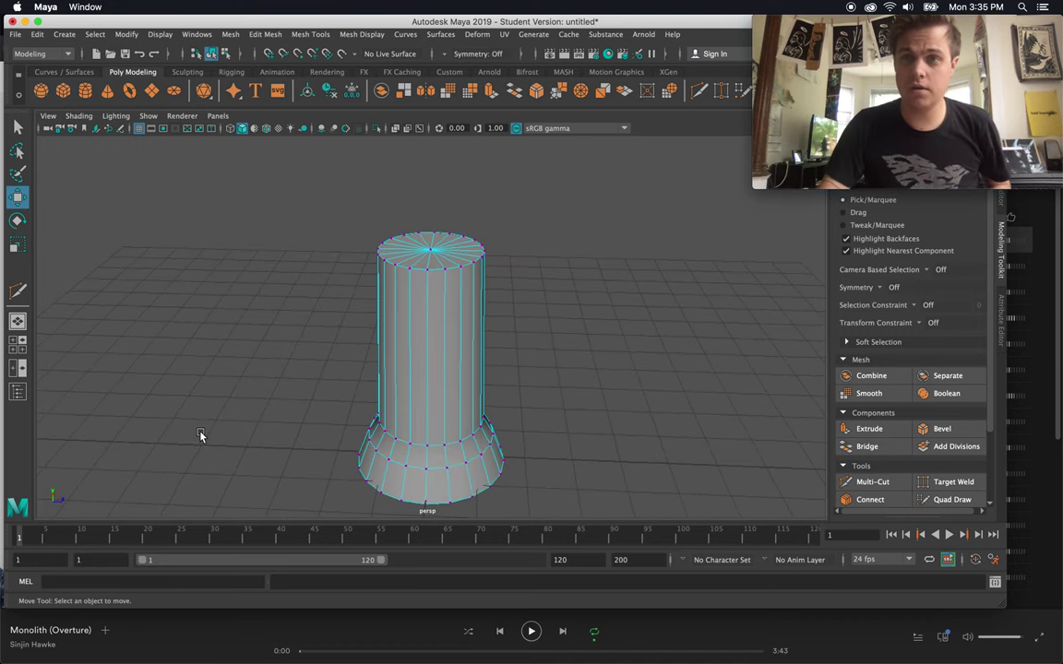
{"action": "right_click_drag", "start_coordinate": [194, 302], "coordinate": [298, 267]}
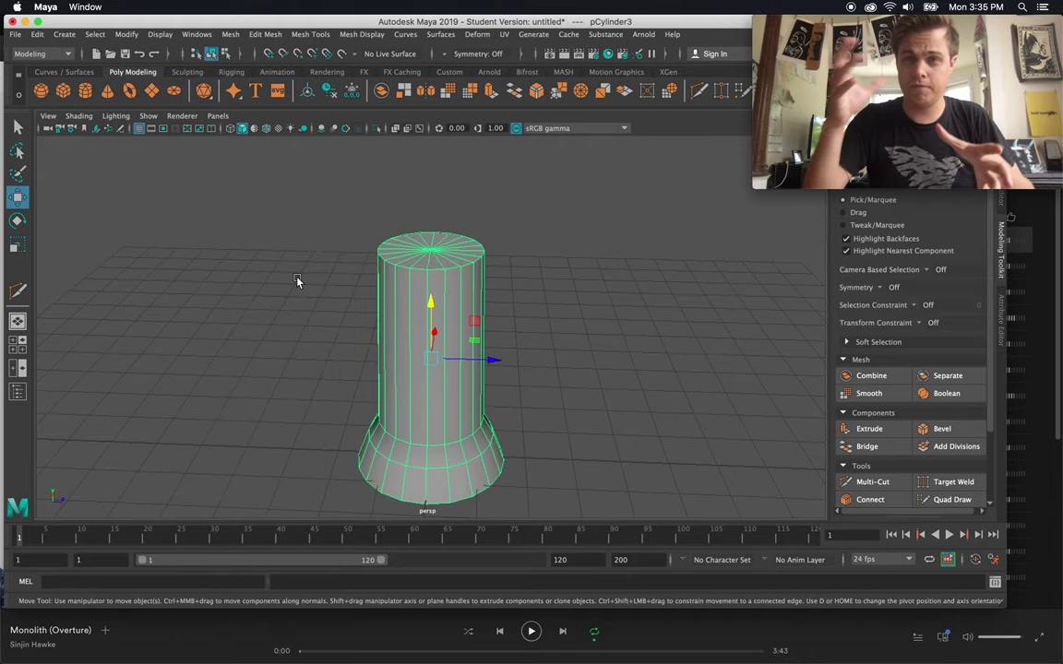
{"action": "left_click", "coordinate": [296, 281]}
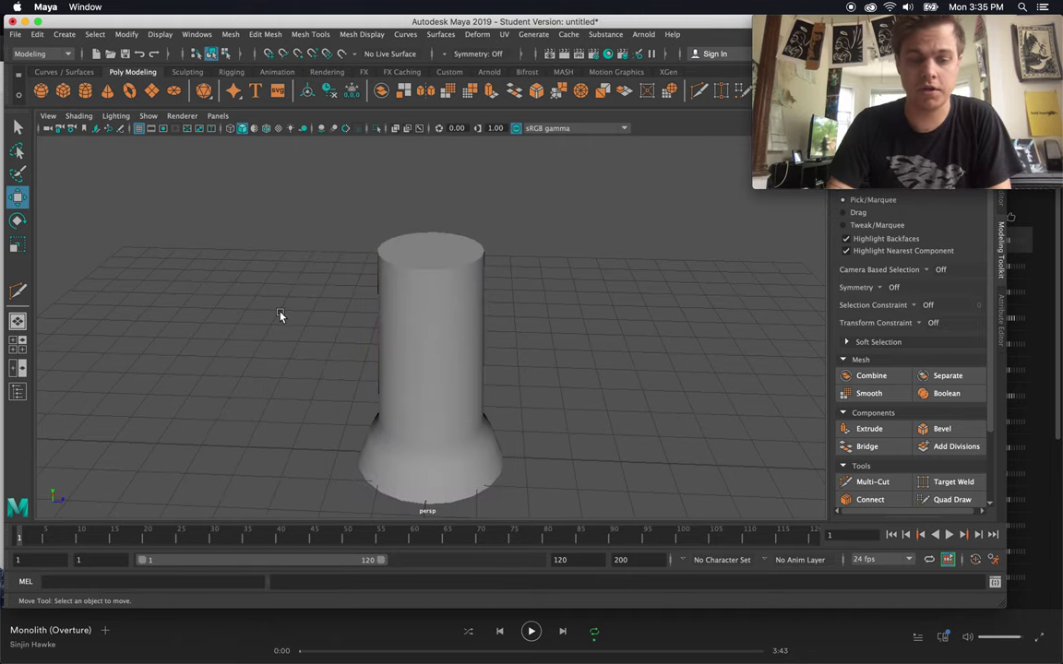
{"action": "left_click_drag", "start_coordinate": [279, 315], "coordinate": [323, 280], "text": "alt"}
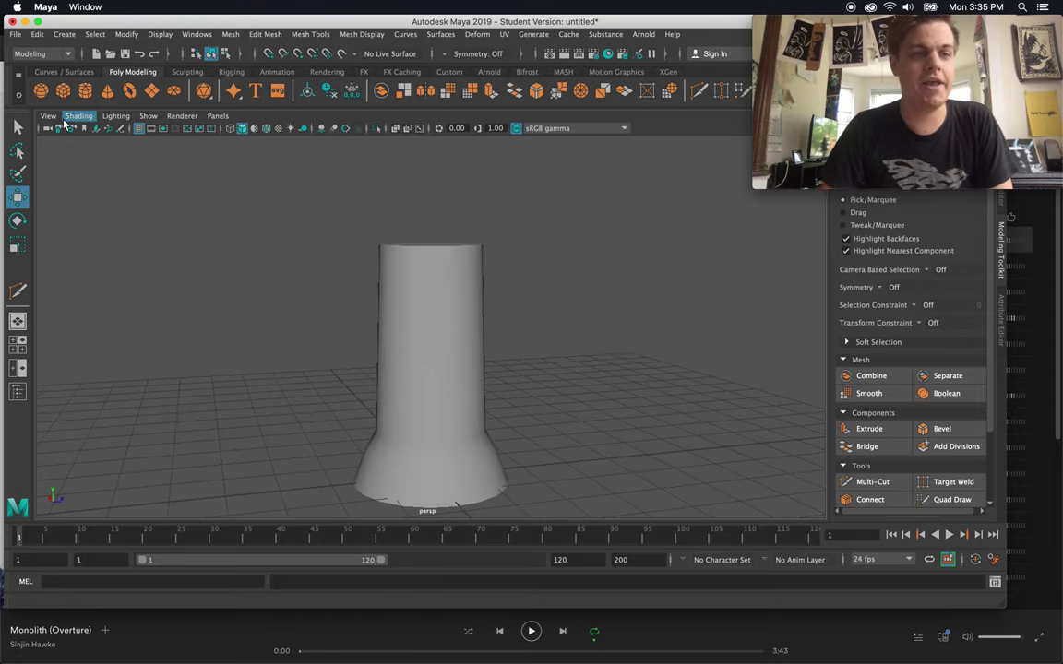
Step: Create a polygon sphere, raise it to the top of the body and stretch it vertically about 1.37 times into an egg shape
{"action": "left_click", "coordinate": [41, 89]}
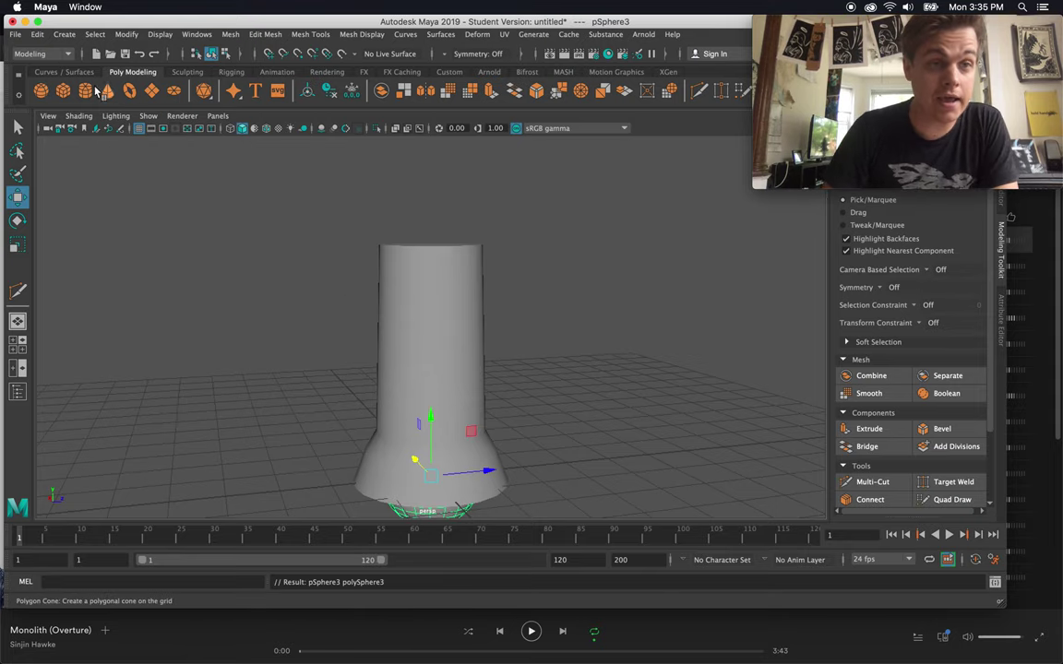
{"action": "left_click_drag", "start_coordinate": [436, 426], "coordinate": [431, 166]}
{"action": "left_click_drag", "start_coordinate": [349, 182], "coordinate": [436, 173], "text": "alt"}
{"action": "scroll", "coordinate": [415, 194], "scroll_direction": "down", "scroll_amount": 3}
{"action": "key", "text": "r"}
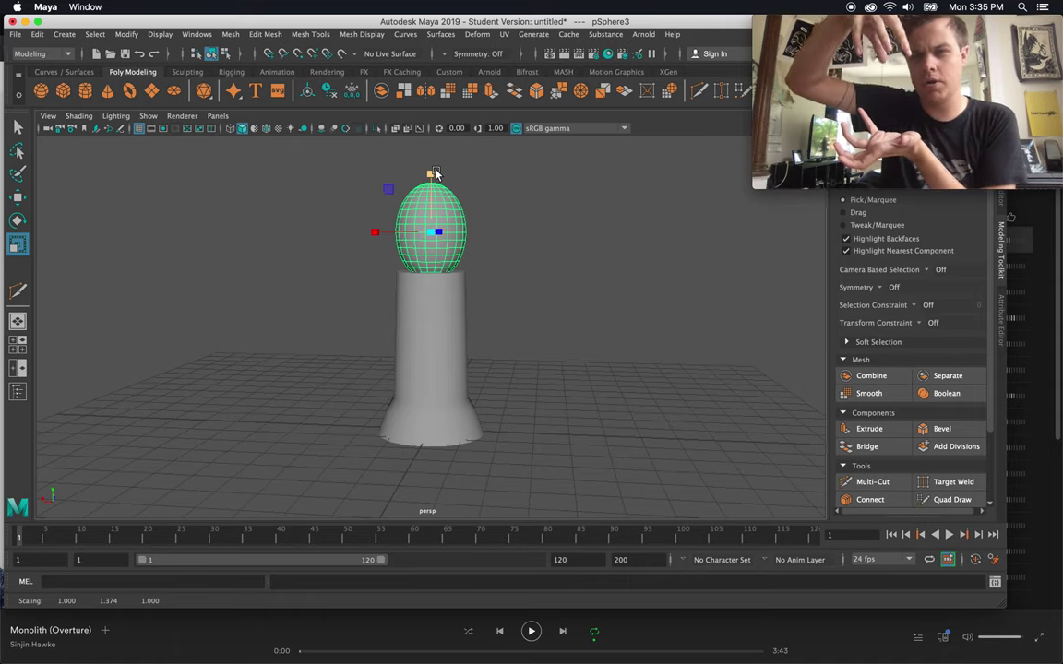
{"action": "left_click", "coordinate": [350, 261]}
{"action": "scroll", "coordinate": [353, 254], "scroll_direction": "up", "scroll_amount": 5}
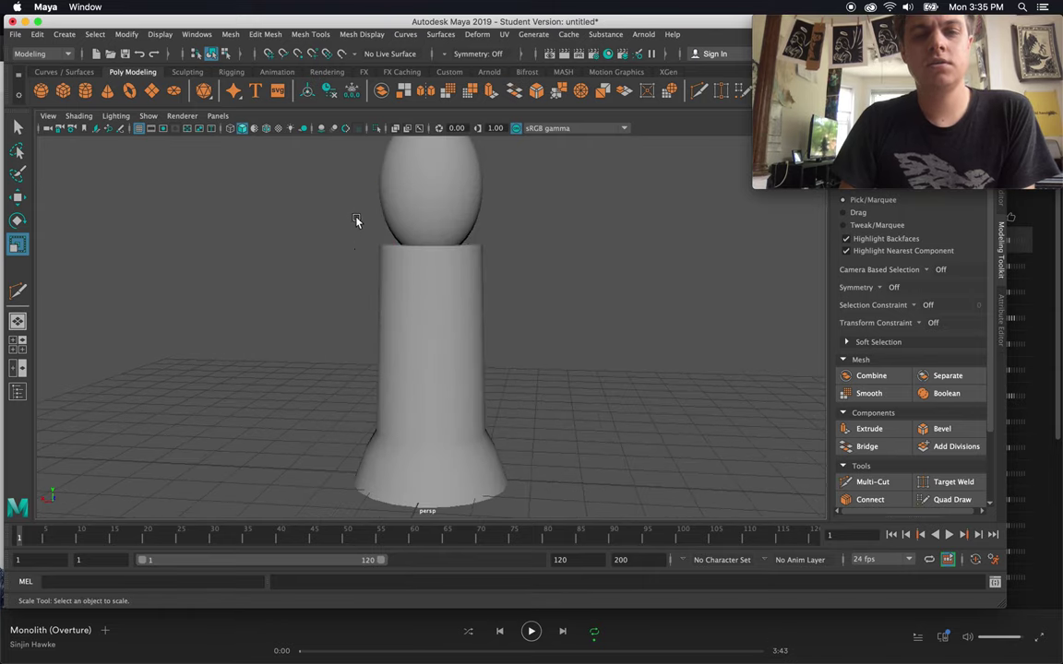
Step: Raise the egg-shaped sphere until it floats clear above the body
{"action": "left_click", "coordinate": [380, 198]}
{"action": "scroll", "coordinate": [314, 198], "scroll_direction": "down", "scroll_amount": 3}
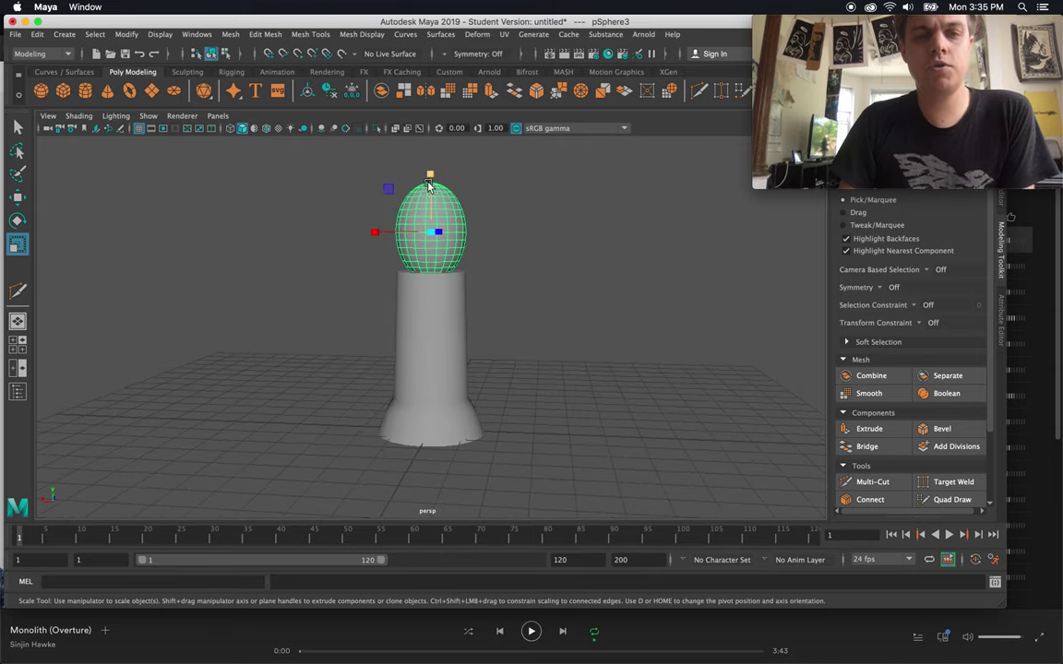
{"action": "left_click_drag", "start_coordinate": [429, 175], "coordinate": [429, 147]}
{"action": "key", "text": "w"}
{"action": "right_click_drag", "start_coordinate": [317, 169], "coordinate": [265, 169]}
{"action": "left_click_drag", "start_coordinate": [384, 264], "coordinate": [494, 211]}
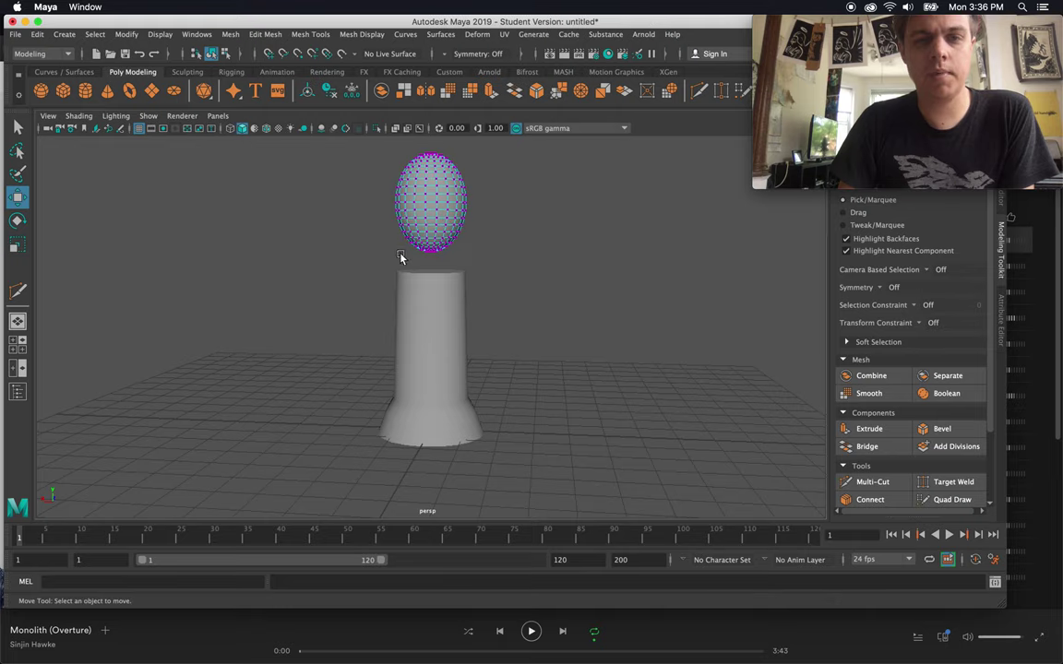
{"action": "left_click_drag", "start_coordinate": [403, 257], "coordinate": [449, 242]}
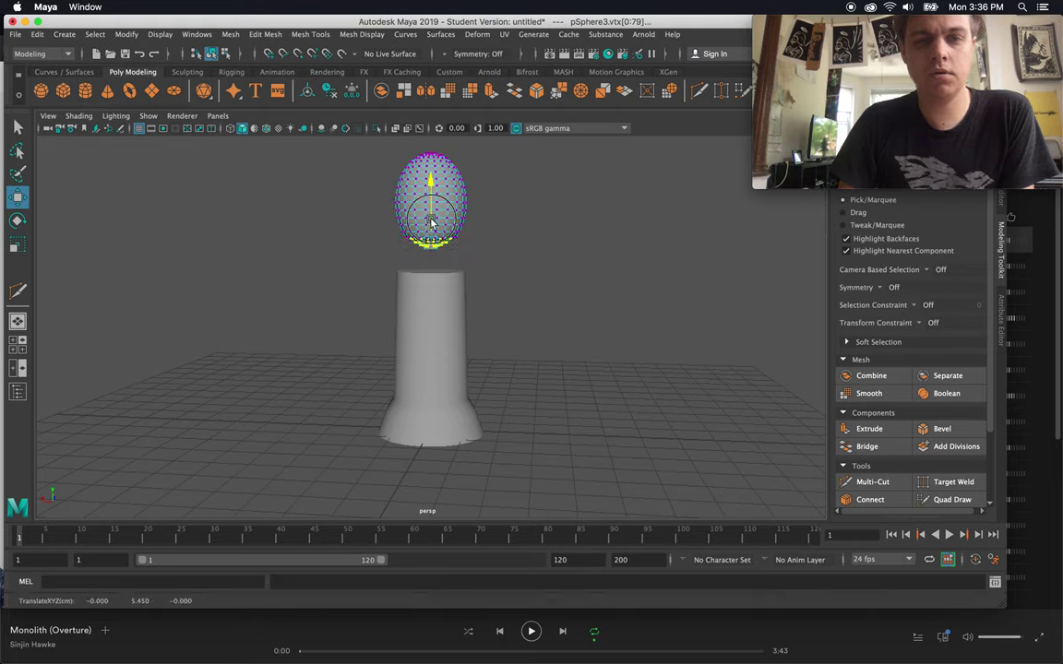
{"action": "left_click", "coordinate": [398, 224]}
{"action": "left_click", "coordinate": [336, 220]}
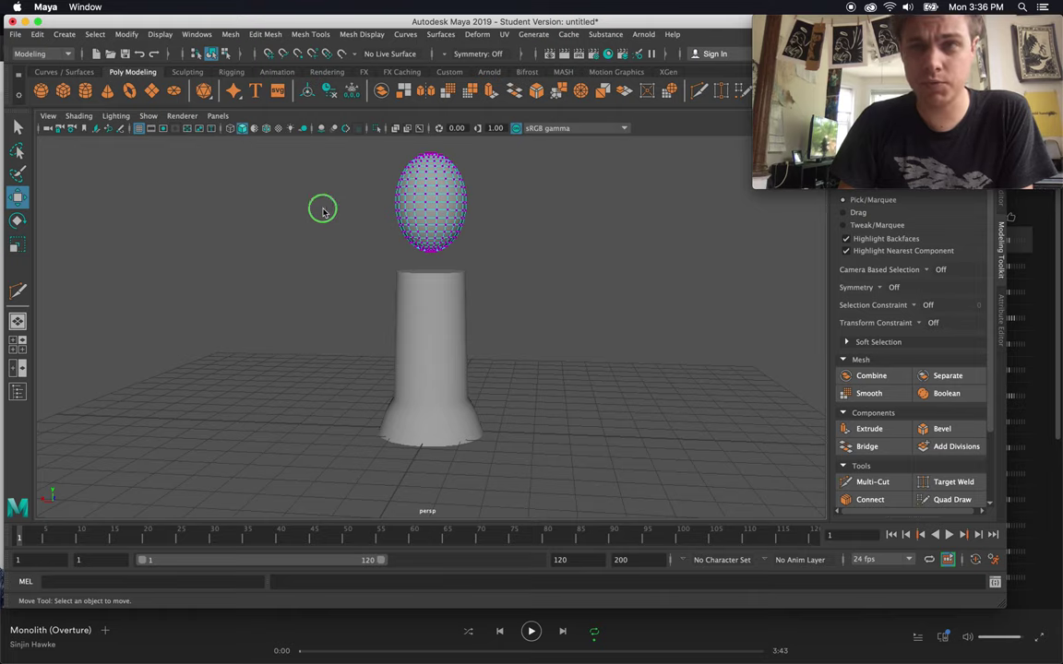
{"action": "right_click_drag", "start_coordinate": [323, 212], "coordinate": [358, 194]}
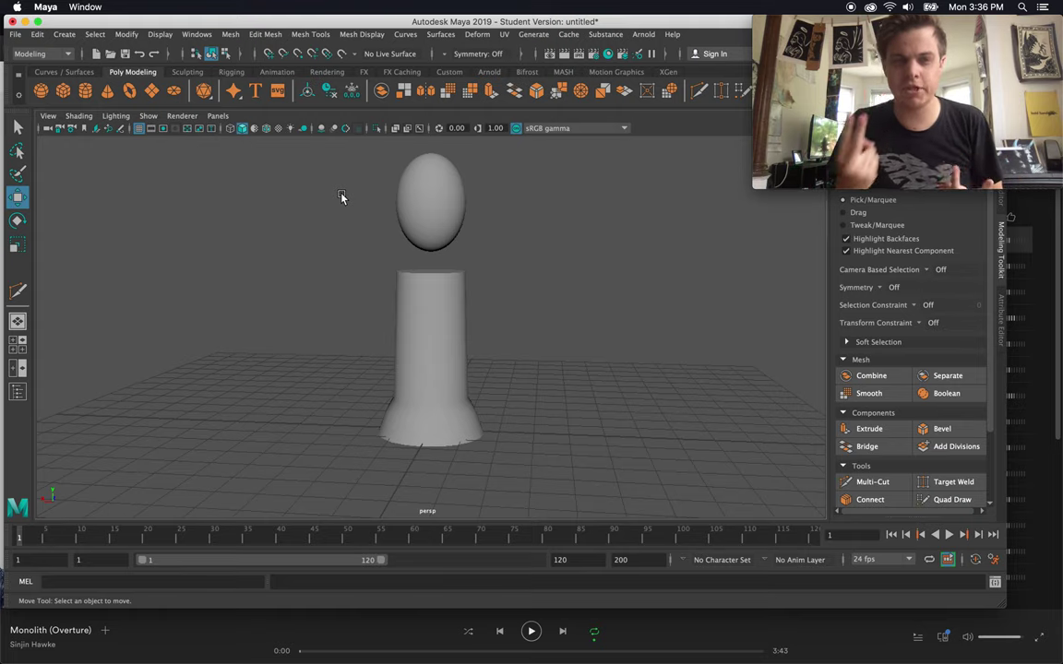
Step: Scale the egg-shaped head up uniformly so it is wider than the top of the body, and deselect it
{"action": "left_click", "coordinate": [438, 159]}
{"action": "key", "text": "r"}
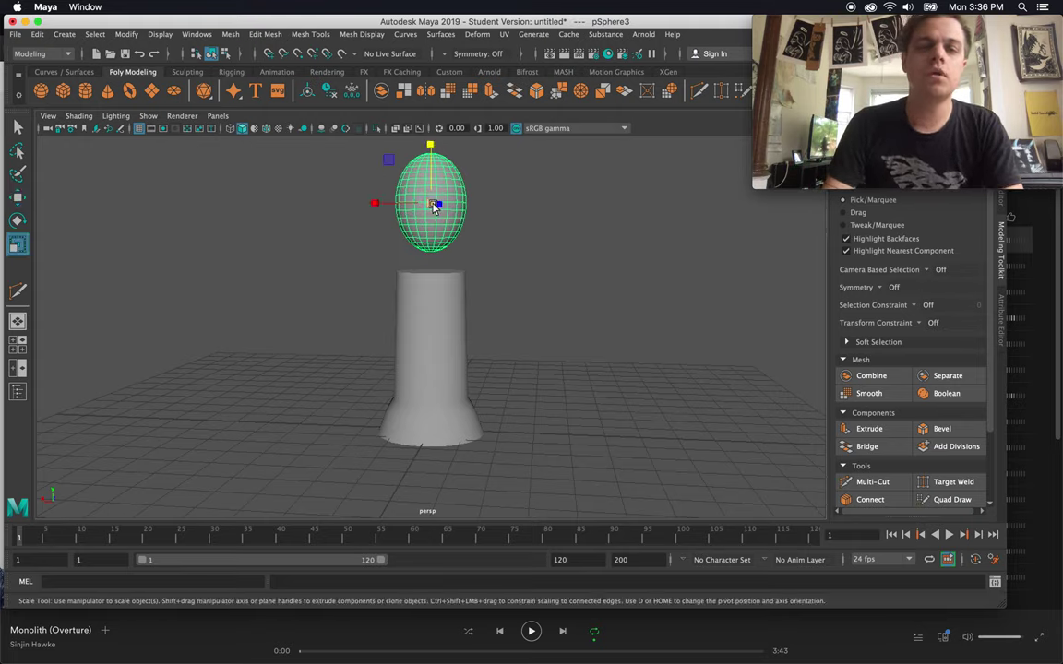
{"action": "left_click_drag", "start_coordinate": [434, 207], "coordinate": [456, 178]}
{"action": "left_click", "coordinate": [303, 209]}
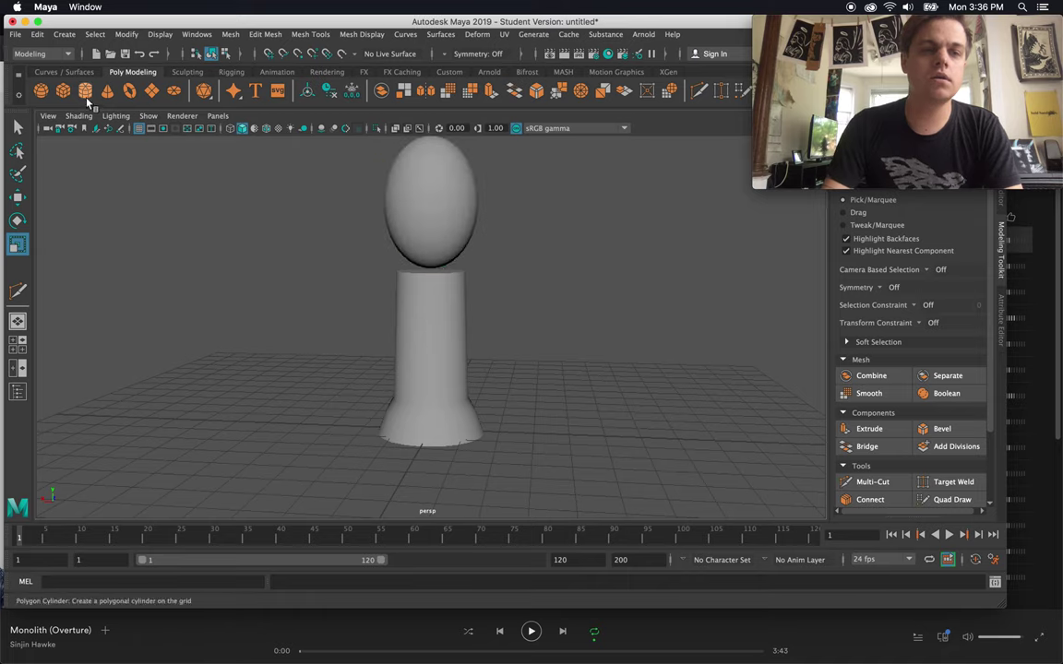
Step: Create a polygon cube raised about 5.76 cm to the head's lower half and scale it into a thin, wide slab
{"action": "left_click", "coordinate": [63, 89]}
{"action": "key", "text": "w"}
{"action": "left_click_drag", "start_coordinate": [430, 374], "coordinate": [545, 161]}
{"action": "key", "text": "r"}
{"action": "left_click_drag", "start_coordinate": [429, 176], "coordinate": [430, 247]}
Step: Shift the slab about 2.19 cm along X so one end cuts into the head, and tilt it upward away from the head
{"action": "key", "text": "w"}
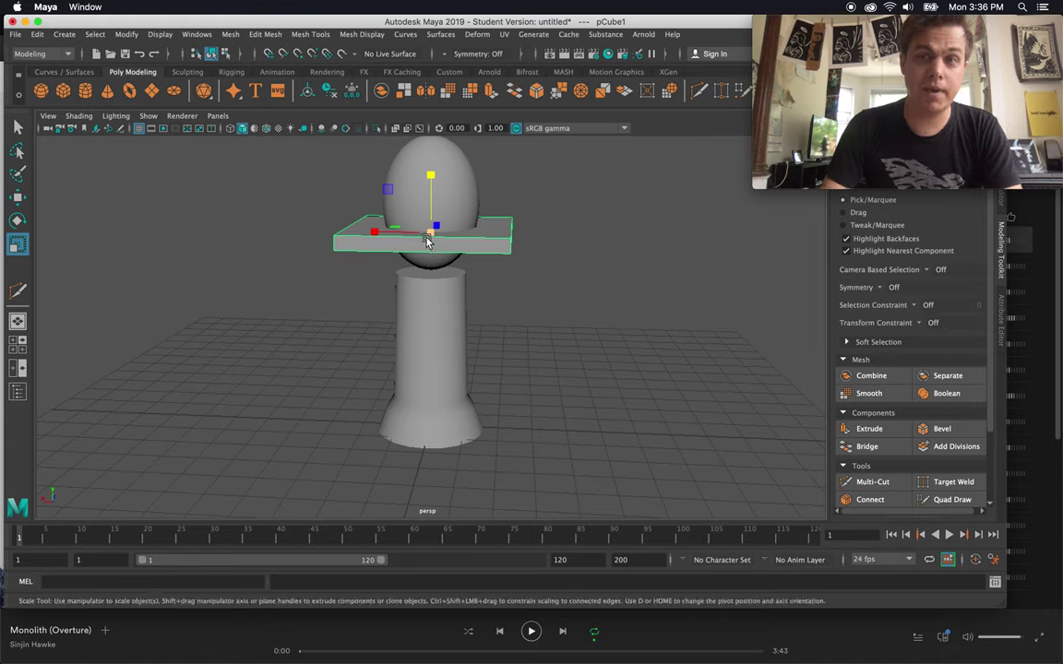
{"action": "key", "text": "w"}
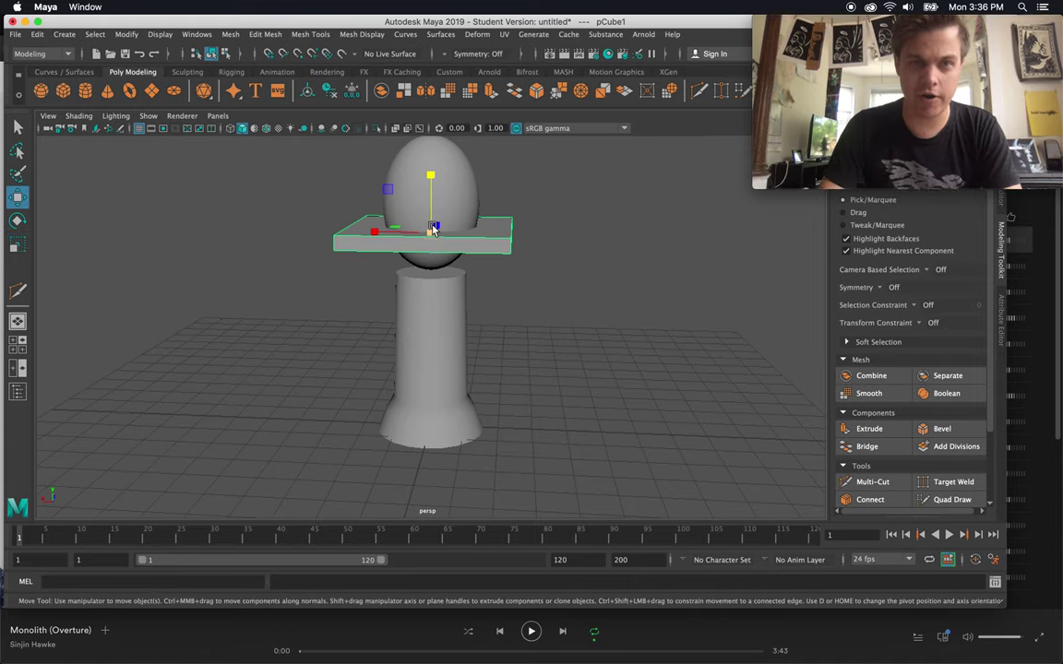
{"action": "left_click_drag", "start_coordinate": [412, 237], "coordinate": [332, 240]}
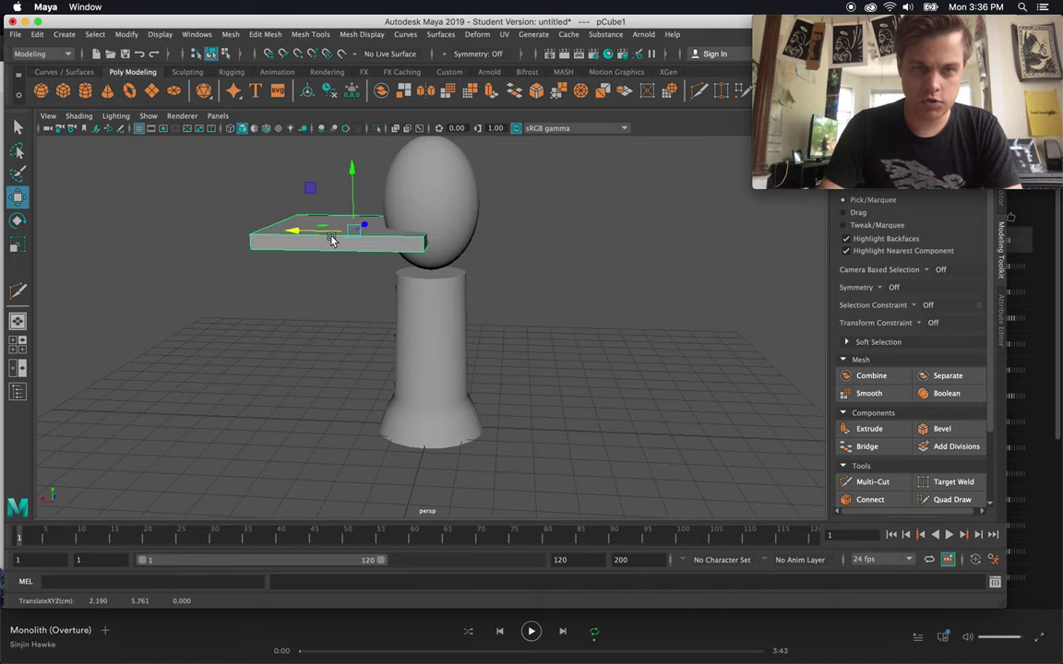
{"action": "key", "text": "e"}
{"action": "left_click_drag", "start_coordinate": [320, 190], "coordinate": [506, 246]}
{"action": "key", "text": "w"}
{"action": "right_click_drag", "start_coordinate": [505, 246], "coordinate": [515, 275], "text": "alt"}
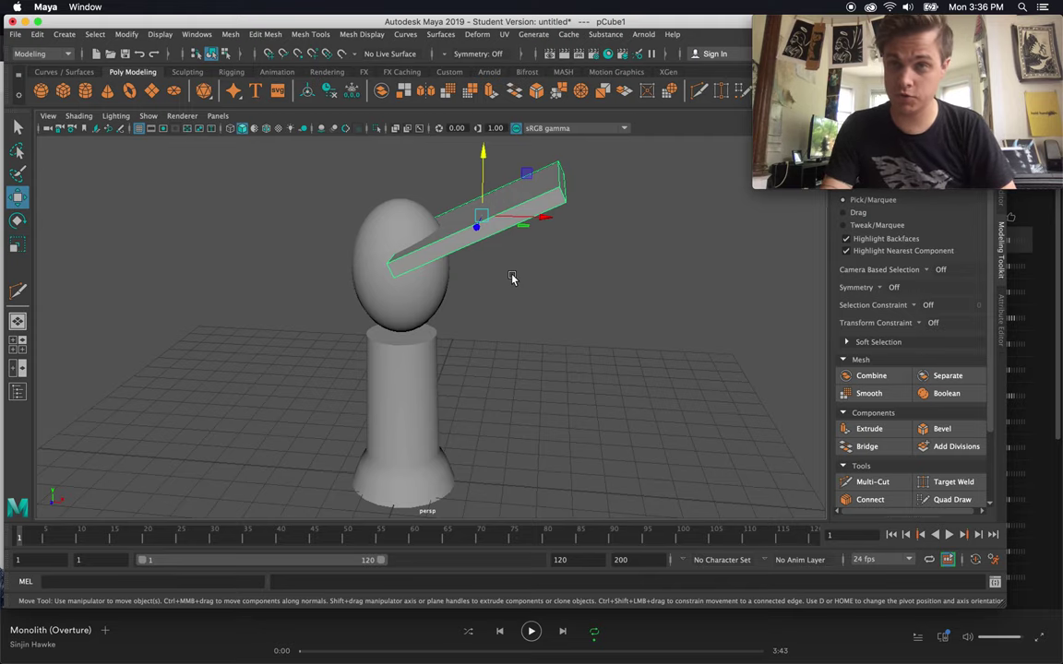
Step: Tilt the slab more steeply and raise it slightly so its lower end sits inside the upper half of the head
{"action": "mouse_move", "coordinate": [513, 279]}
{"action": "left_mouse_down", "text": "alt"}
{"action": "mouse_move", "coordinate": [488, 337]}
{"action": "mouse_move", "coordinate": [510, 334]}
{"action": "mouse_move", "coordinate": [487, 294]}
{"action": "mouse_move", "coordinate": [508, 285]}
{"action": "left_mouse_up", "text": "alt"}
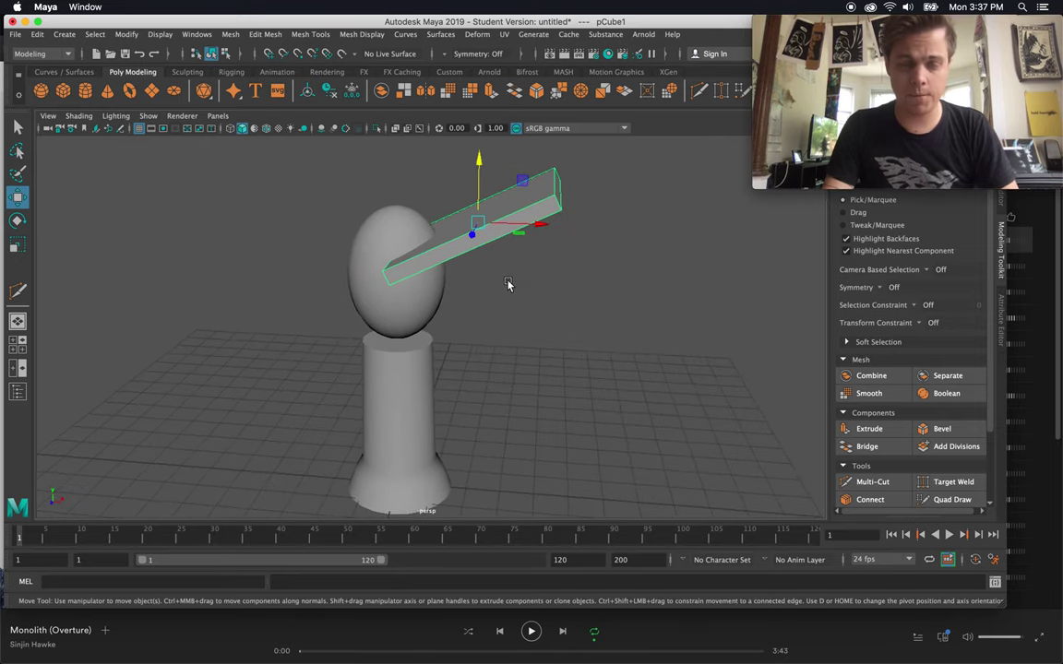
{"action": "key", "text": "e"}
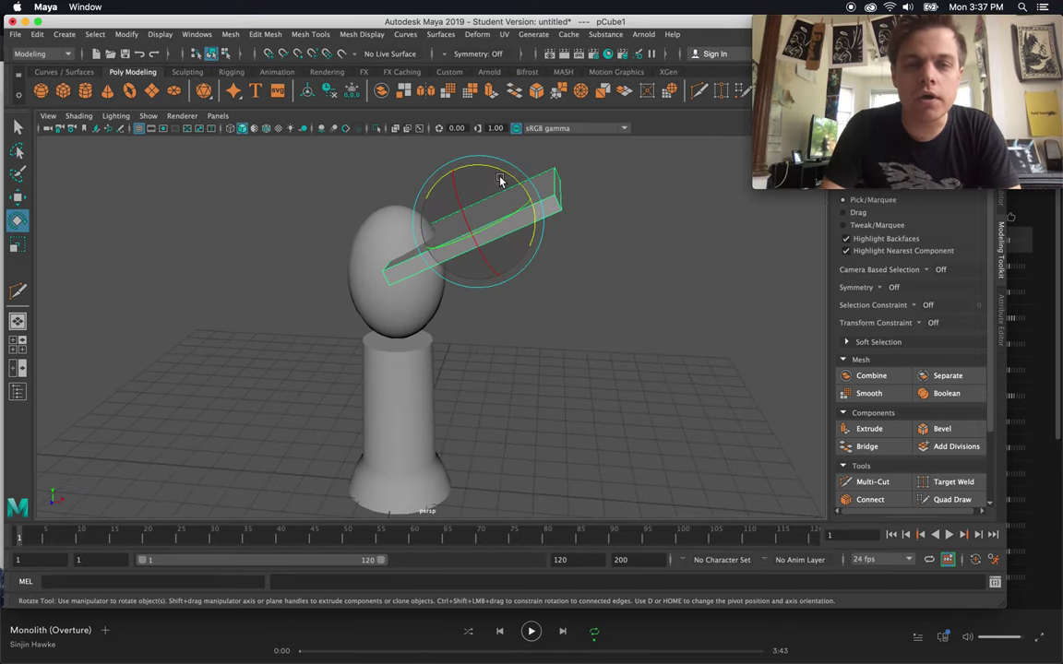
{"action": "left_click_drag", "start_coordinate": [499, 181], "coordinate": [486, 171]}
{"action": "key", "text": "w"}
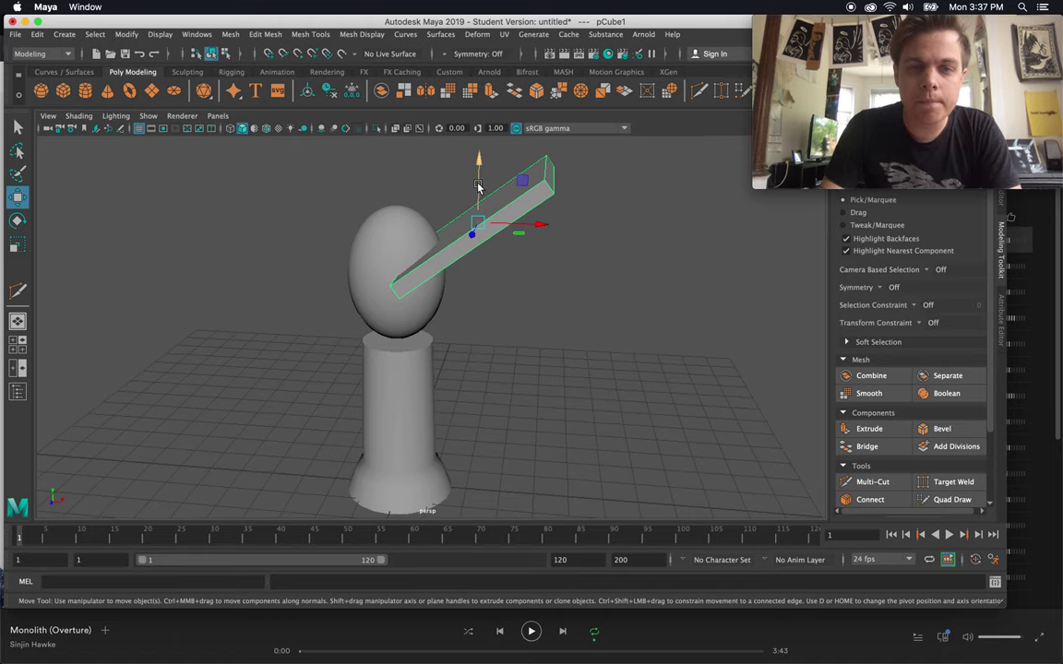
{"action": "left_click", "coordinate": [466, 304]}
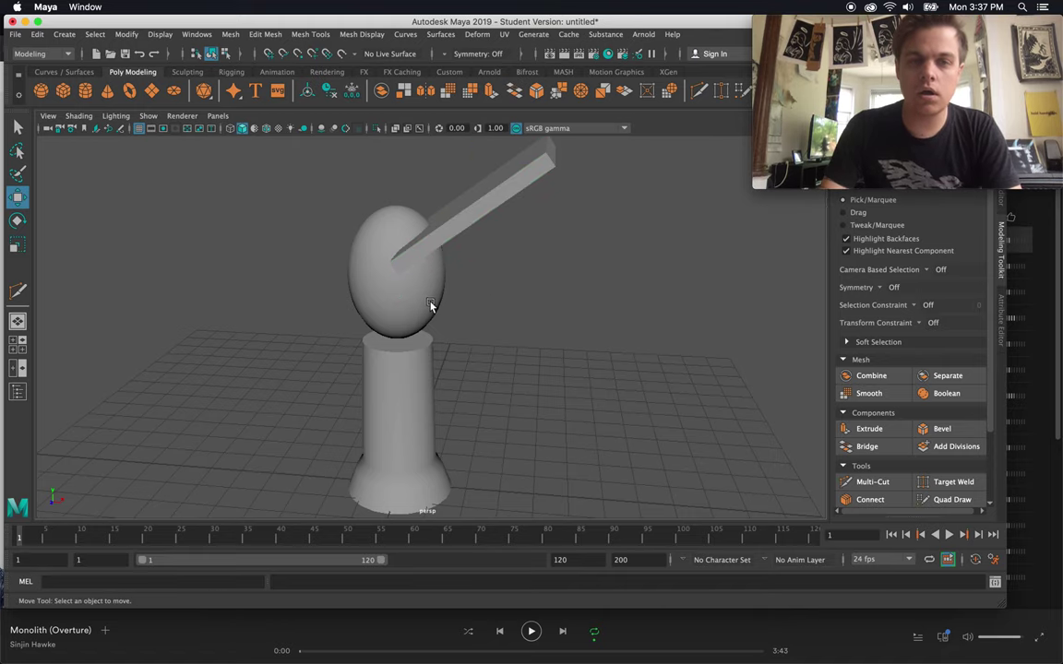
Step: Cut the slab out of the head with a Boolean set to difference, leaving the bishop's slanted notch
{"action": "left_click", "coordinate": [430, 305]}
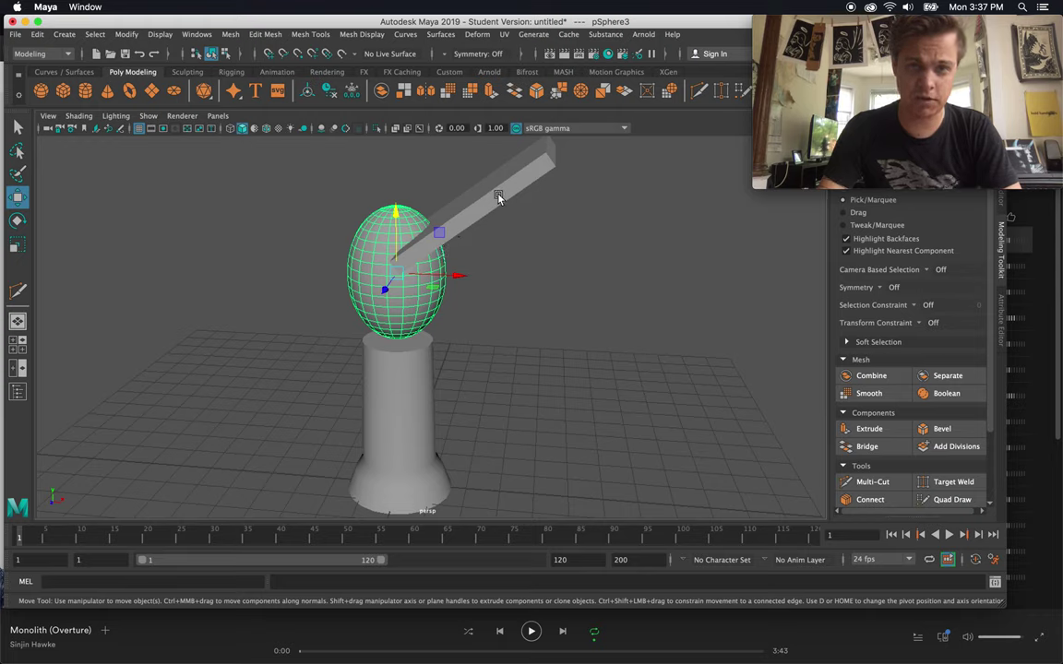
{"action": "left_click", "coordinate": [498, 198]}
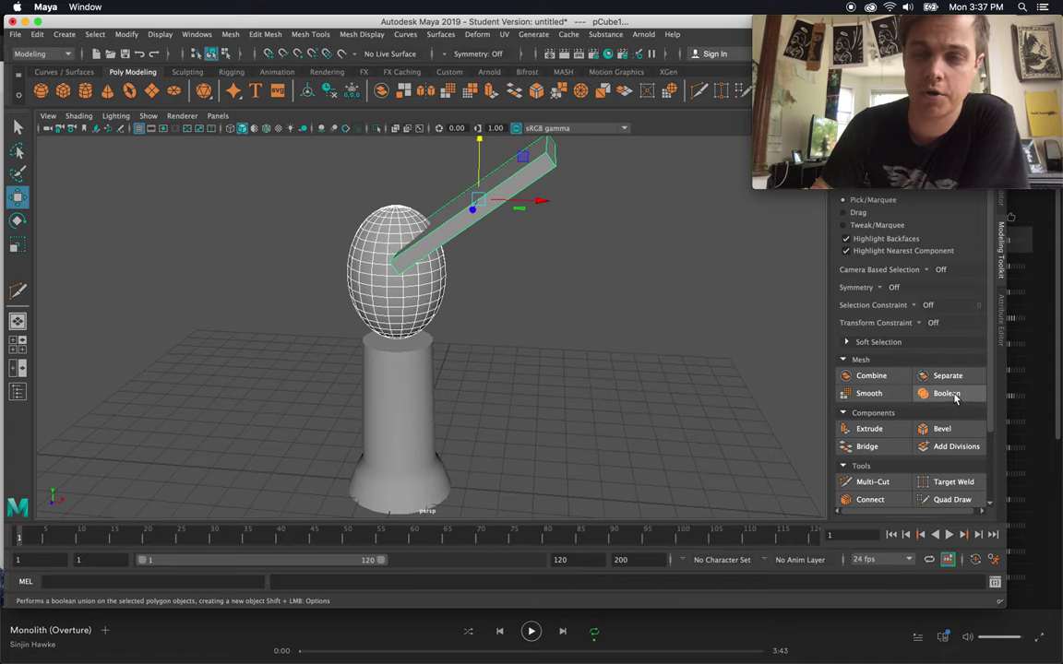
{"action": "left_click", "coordinate": [945, 394]}
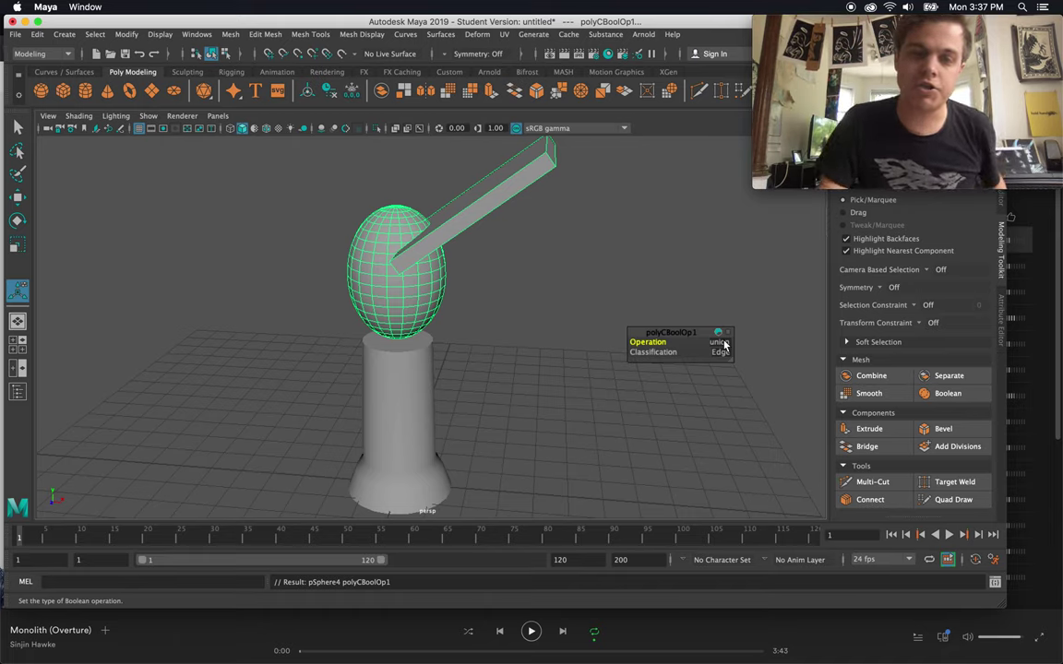
{"action": "left_click", "coordinate": [724, 344]}
{"action": "left_click", "coordinate": [748, 360]}
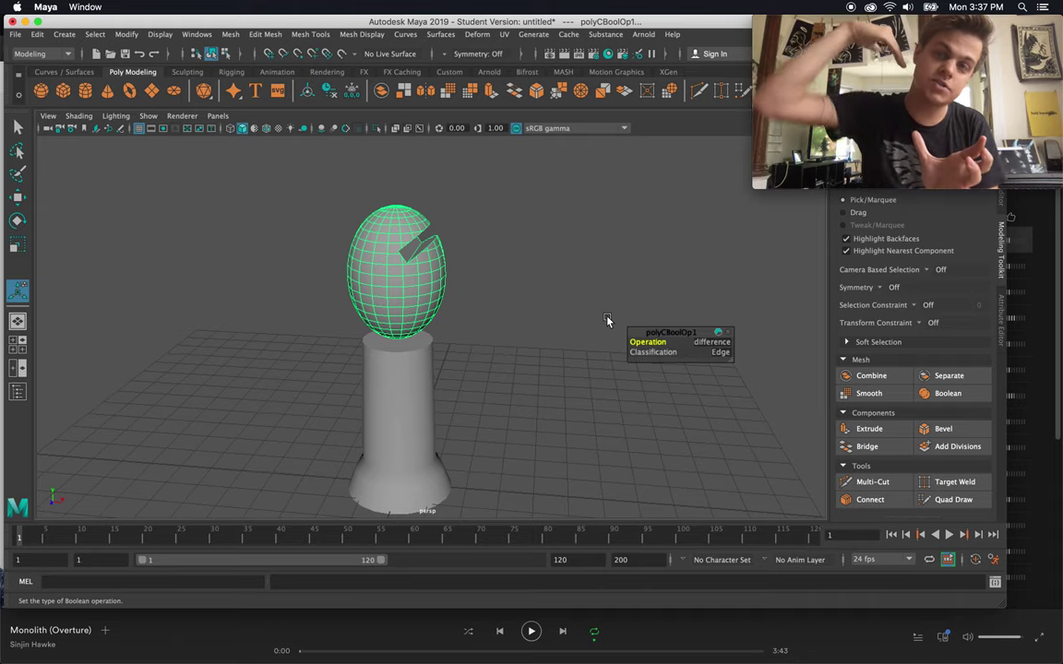
{"action": "left_click", "coordinate": [557, 311]}
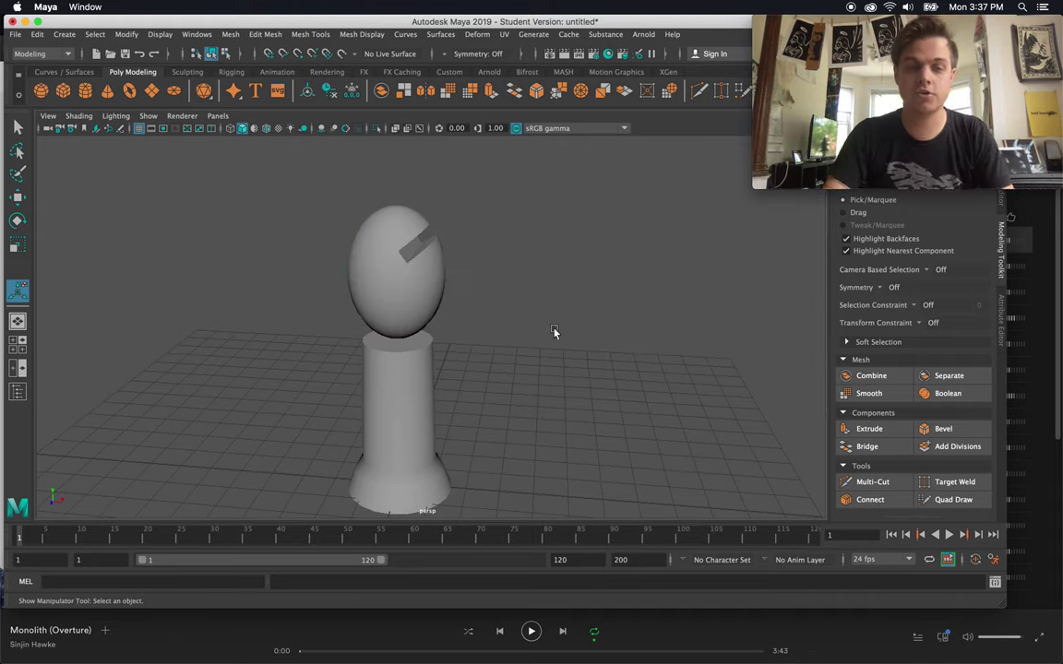
Step: Lower the notched head slightly so it rests on the top of the body
{"action": "left_click_drag", "start_coordinate": [555, 327], "coordinate": [341, 313], "text": "alt"}
{"action": "left_click", "coordinate": [439, 293]}
{"action": "key", "text": "w"}
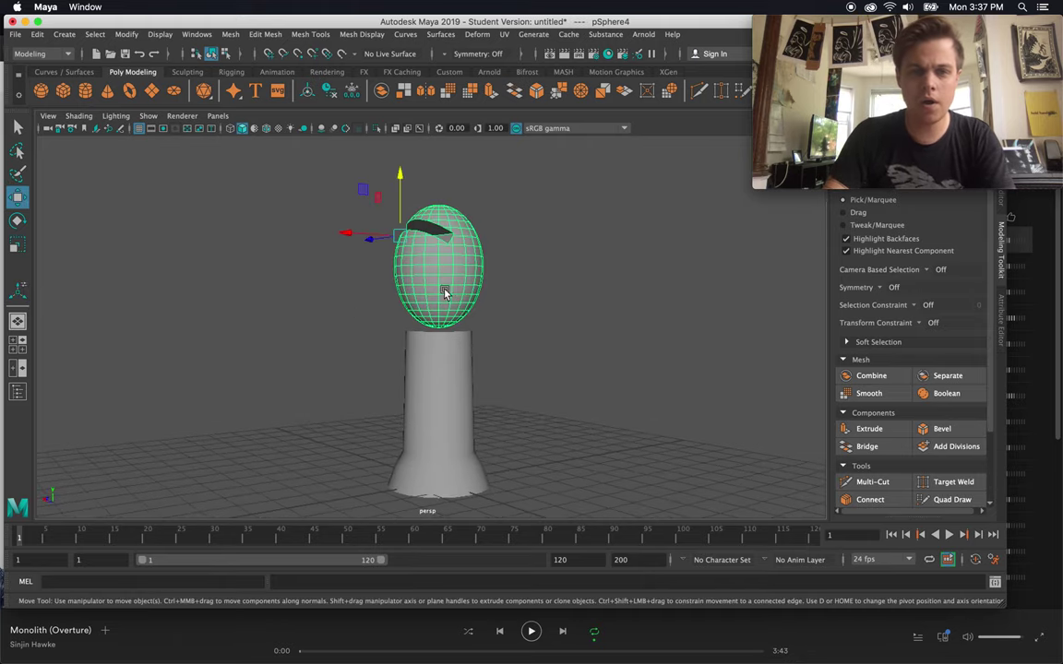
{"action": "left_click_drag", "start_coordinate": [412, 200], "coordinate": [576, 250], "text": "alt"}
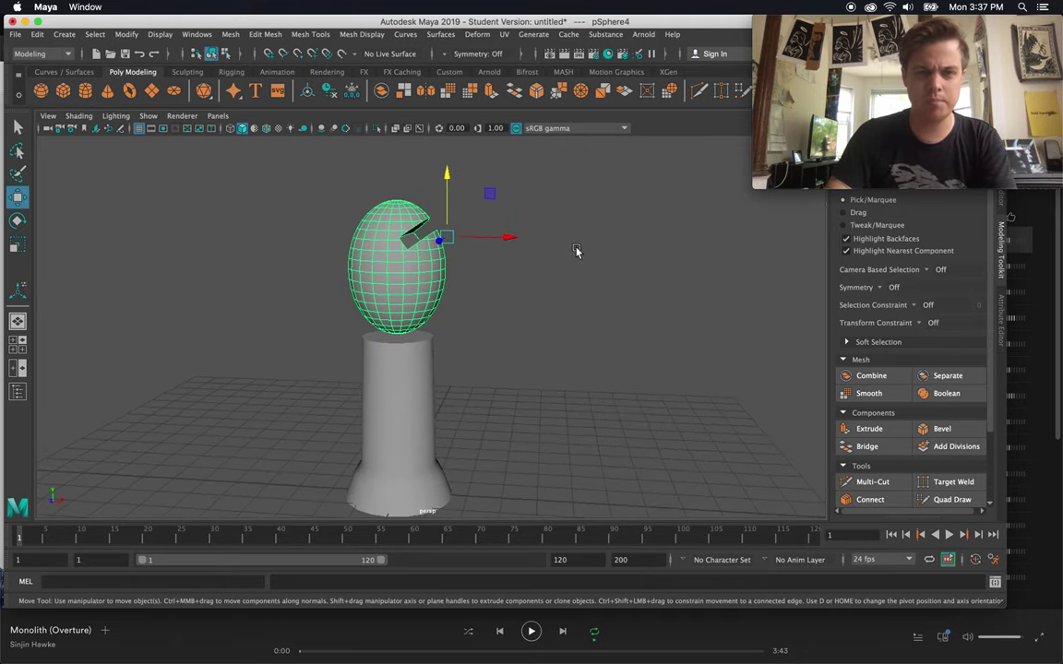
{"action": "left_click_drag", "start_coordinate": [445, 195], "coordinate": [453, 243]}
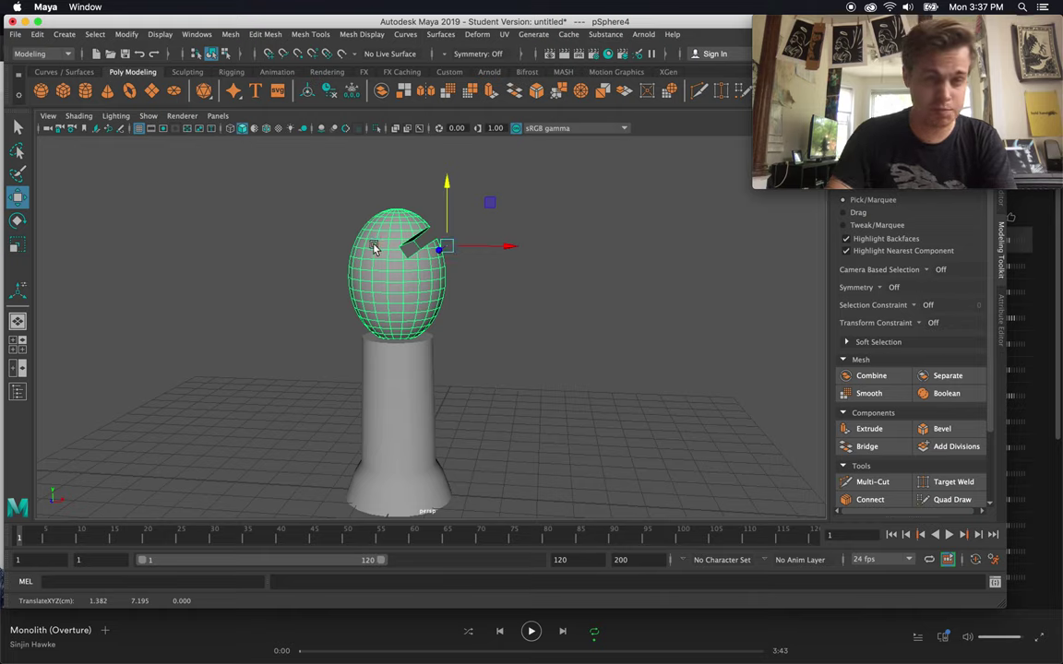
Step: Center the notched head's pivot, then scale the head down slightly and lower it so its base meets the body
{"action": "left_click", "coordinate": [127, 34]}
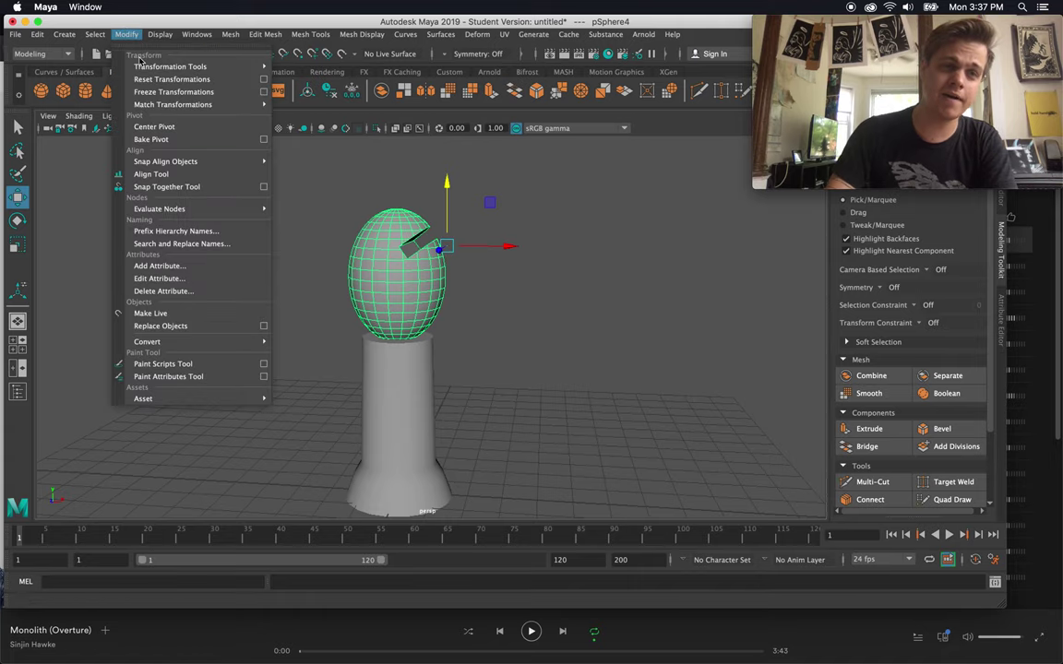
{"action": "left_click", "coordinate": [168, 125]}
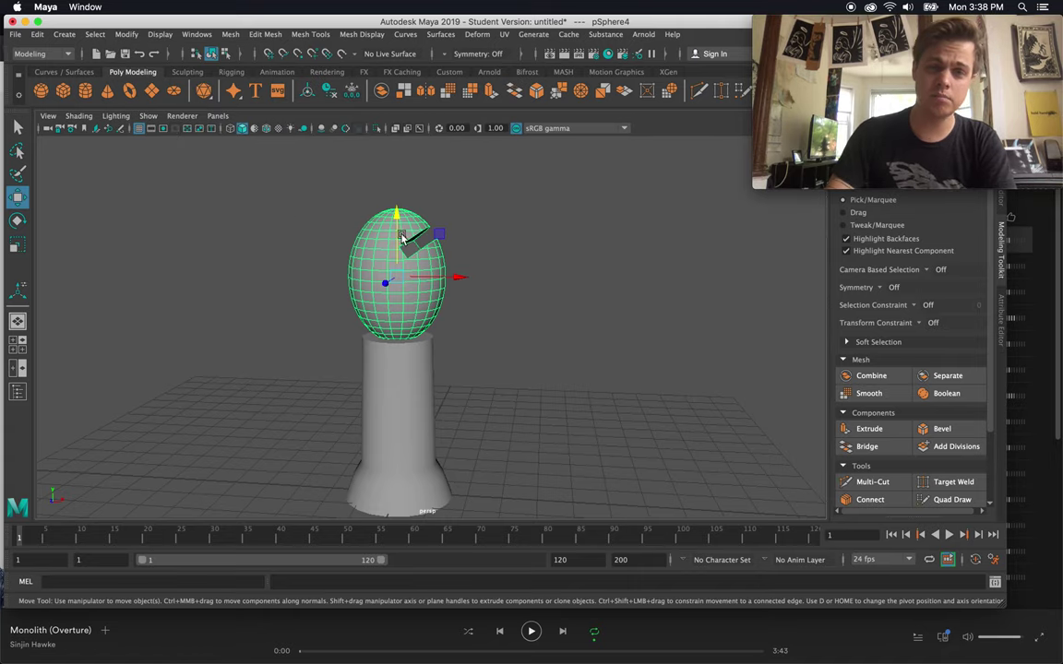
{"action": "key", "text": "r"}
{"action": "left_click", "coordinate": [299, 344]}
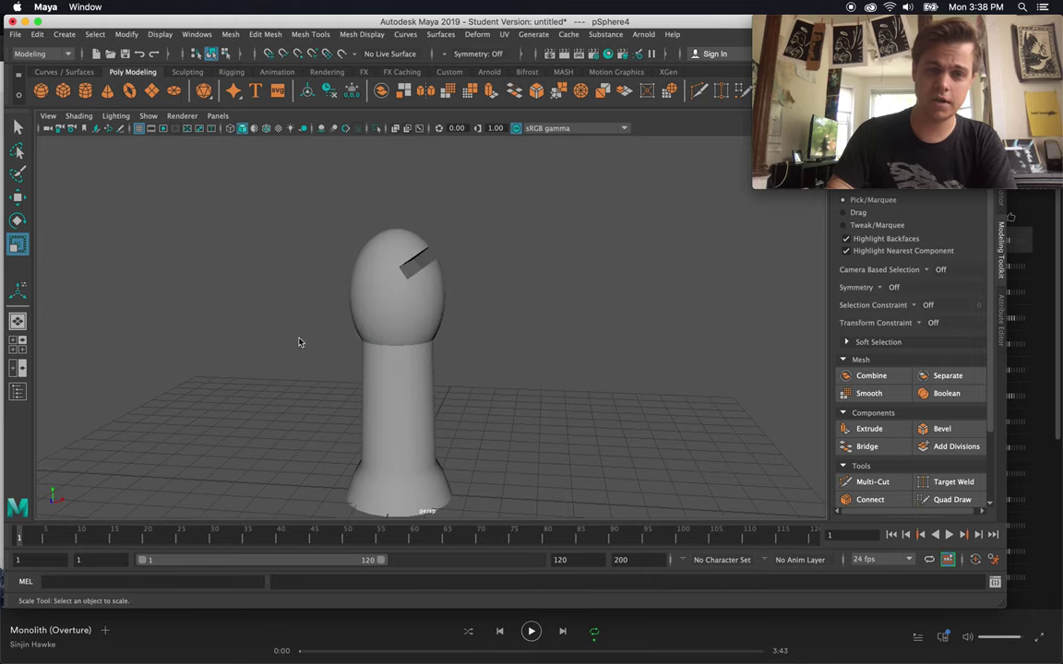
Step: Add a polygon sphere flattened into a small disc and seat it on the very top of the notched head
{"action": "left_click", "coordinate": [403, 398]}
{"action": "left_click_drag", "start_coordinate": [403, 399], "coordinate": [137, 396], "text": "alt"}
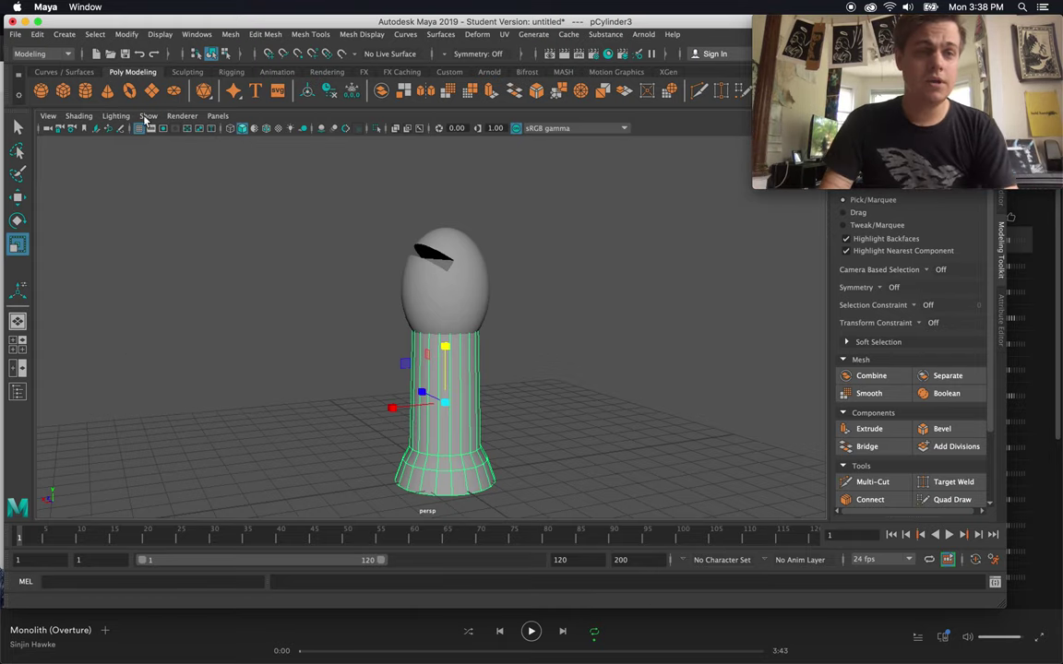
{"action": "left_click", "coordinate": [41, 90]}
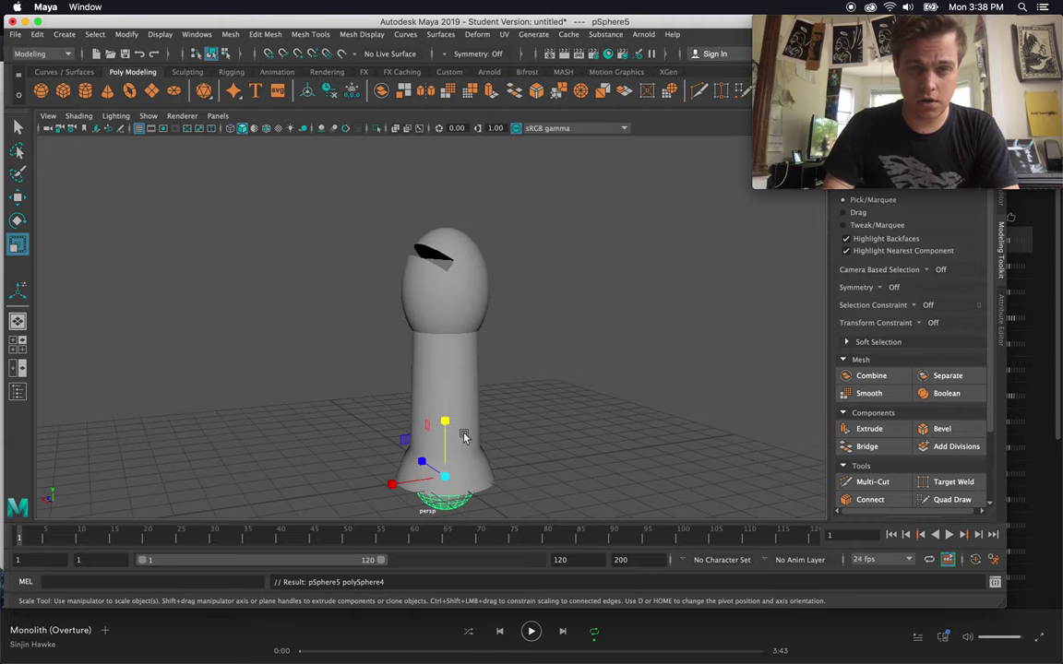
{"action": "key", "text": "w"}
{"action": "left_click_drag", "start_coordinate": [445, 433], "coordinate": [498, 255]}
{"action": "key", "text": "r"}
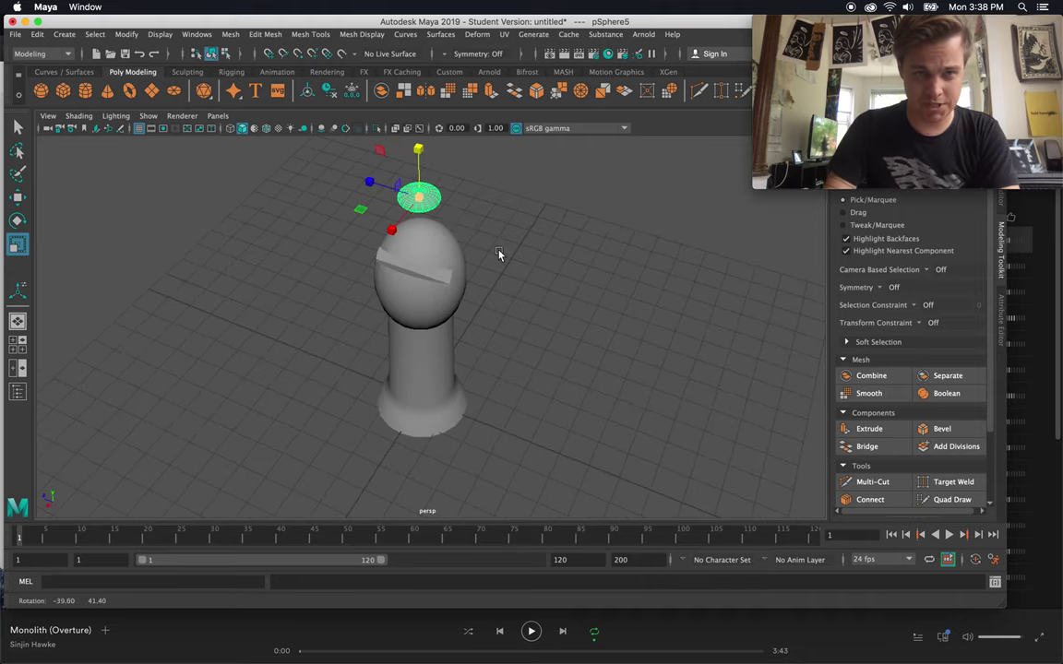
{"action": "key", "text": "w"}
{"action": "mouse_move", "coordinate": [421, 170]}
{"action": "left_mouse_down"}
{"action": "mouse_move", "coordinate": [426, 201]}
{"action": "mouse_move", "coordinate": [403, 183]}
{"action": "left_mouse_up"}
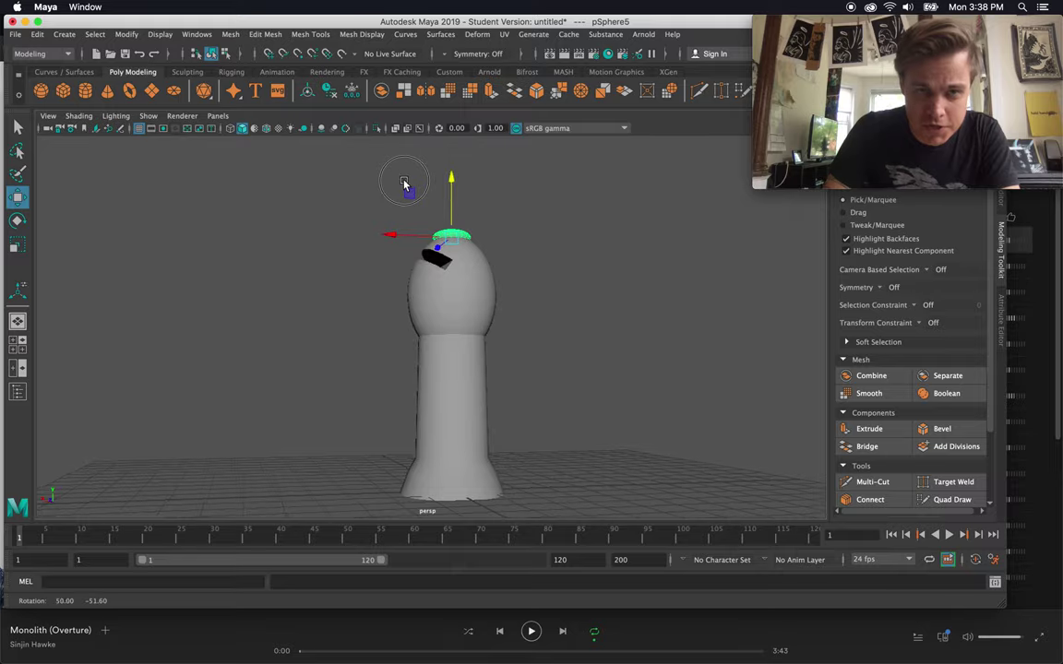
Step: Switch to Chrome to examine the top of the bishop in the reference photo, and return to Maya
{"action": "key", "text": "ctrl+Up"}
{"action": "left_click", "coordinate": [237, 148]}
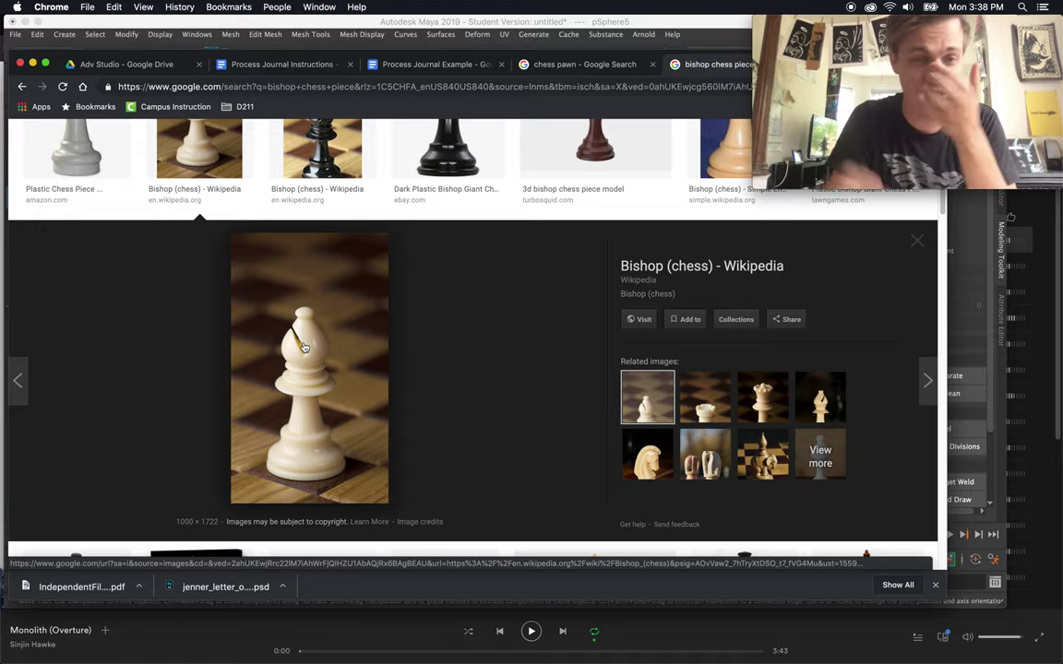
{"action": "key", "text": "ctrl+Up"}
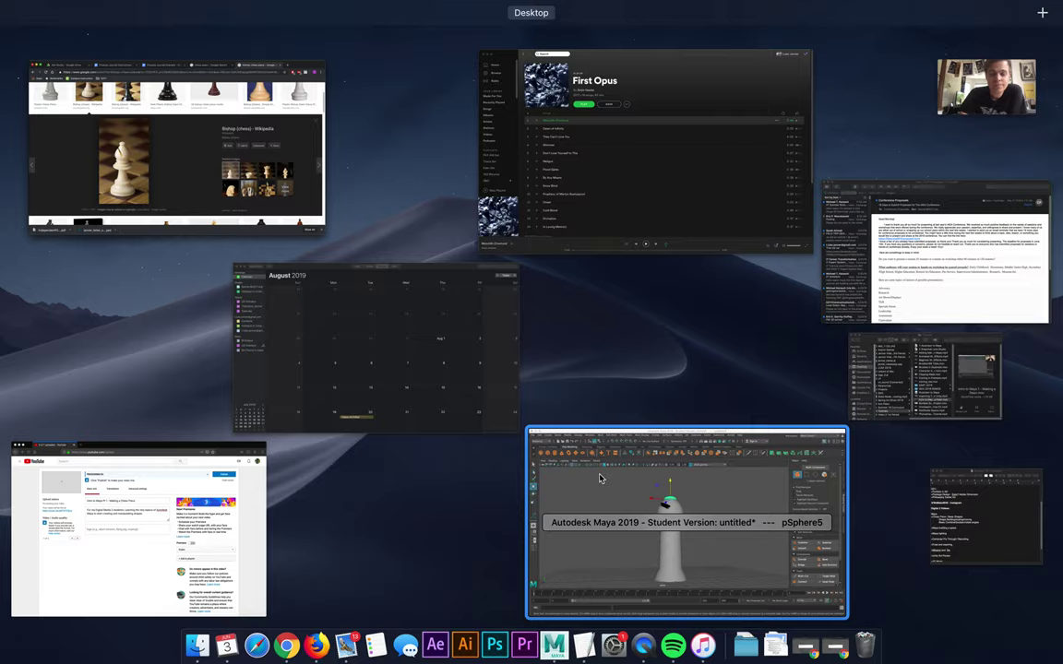
{"action": "left_click", "coordinate": [603, 474]}
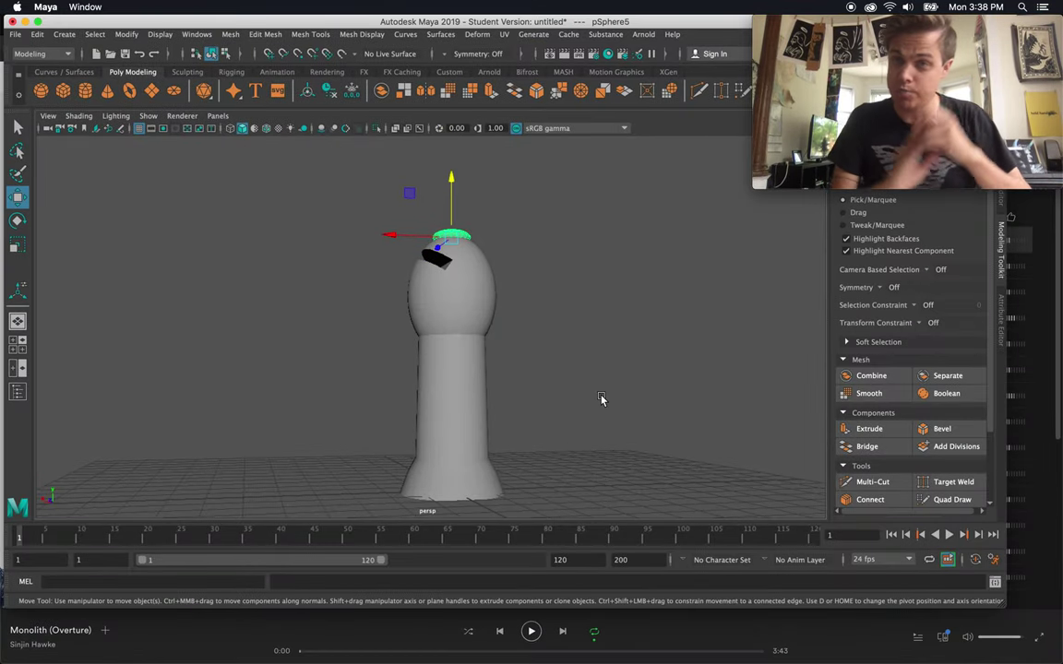